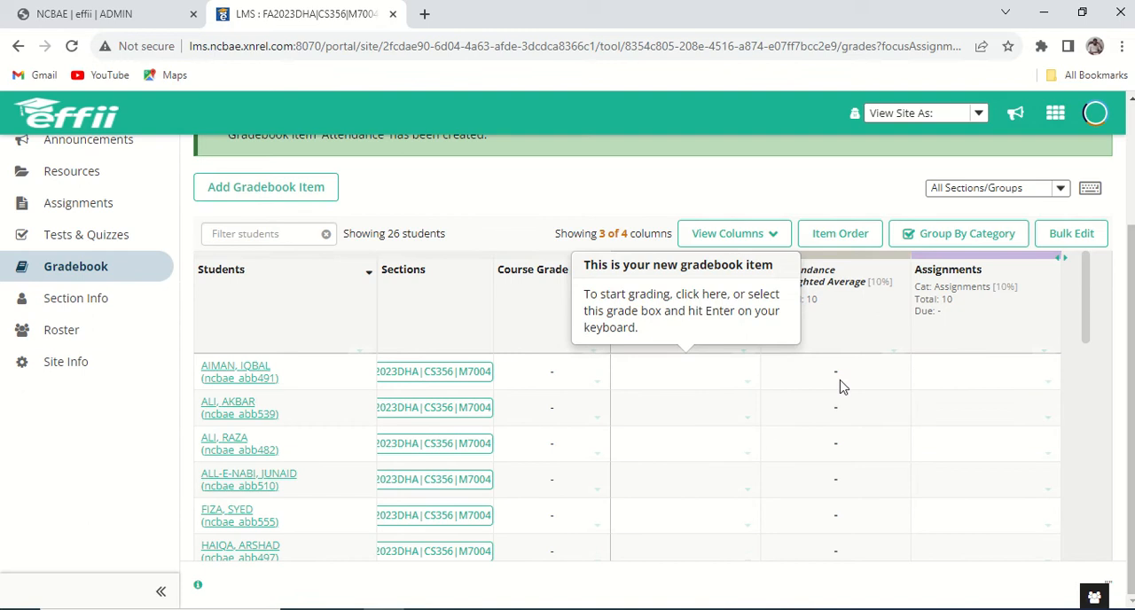
# Hide the Attendance Score column in the gradebook.
pyautogui.click(766, 234)
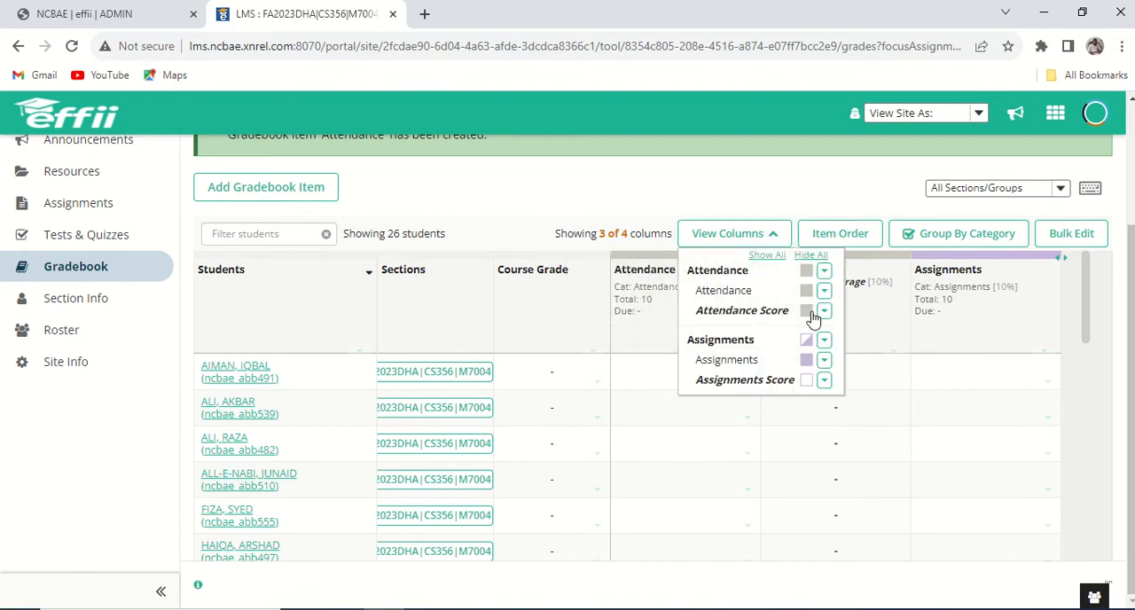
pyautogui.click(814, 316)
pyautogui.click(734, 235)
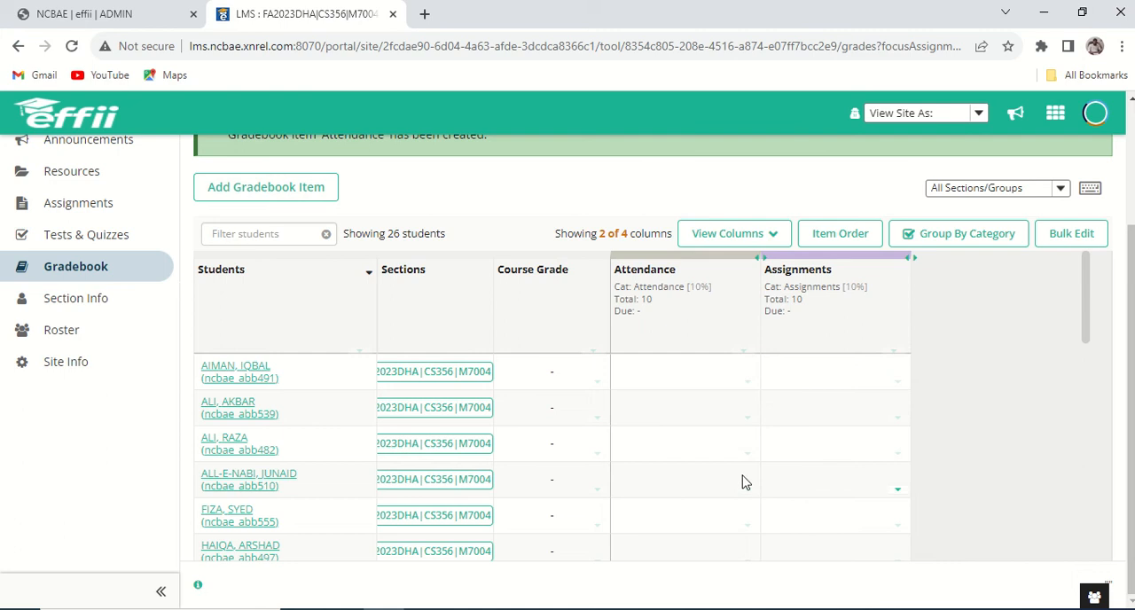
# Create a gradebook item titled Quiz with a point value of 10 in the Quiz (10%) category.
pyautogui.click(300, 189)
pyautogui.click(537, 188)
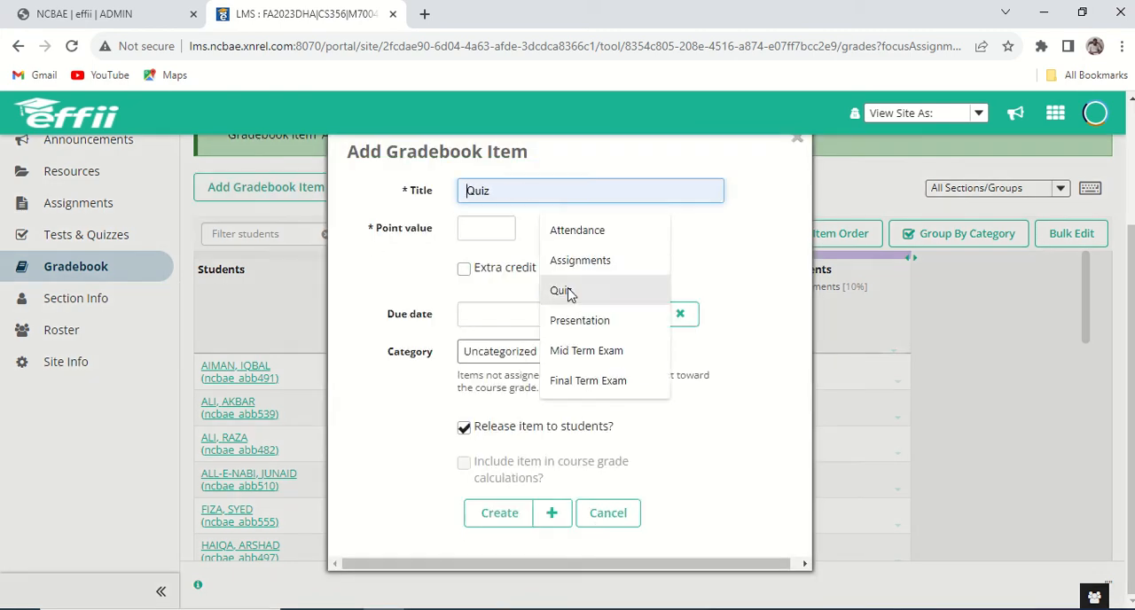
pyautogui.click(565, 293)
pyautogui.click(499, 228)
pyautogui.write('10')
pyautogui.click(539, 351)
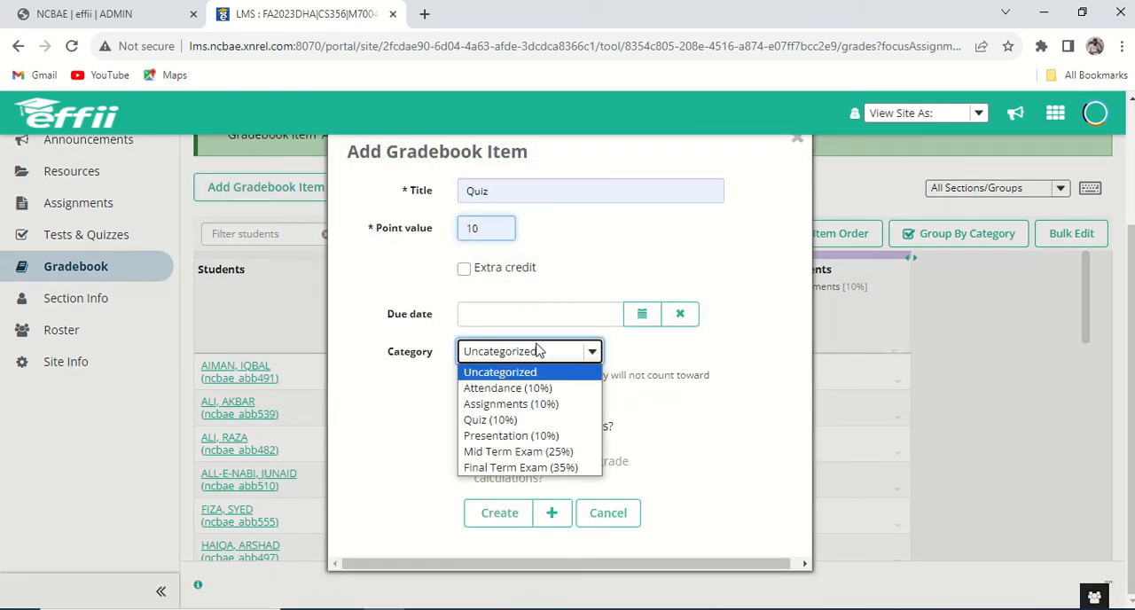
pyautogui.click(532, 421)
pyautogui.click(504, 513)
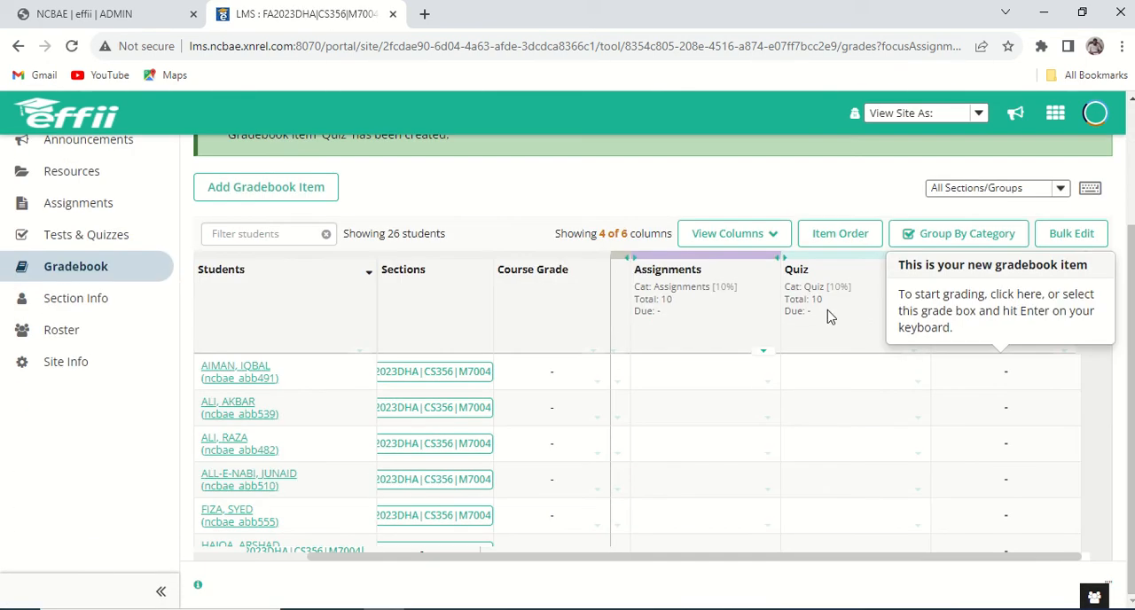
# Hide the Quiz Score column in the gradebook.
pyautogui.click(736, 236)
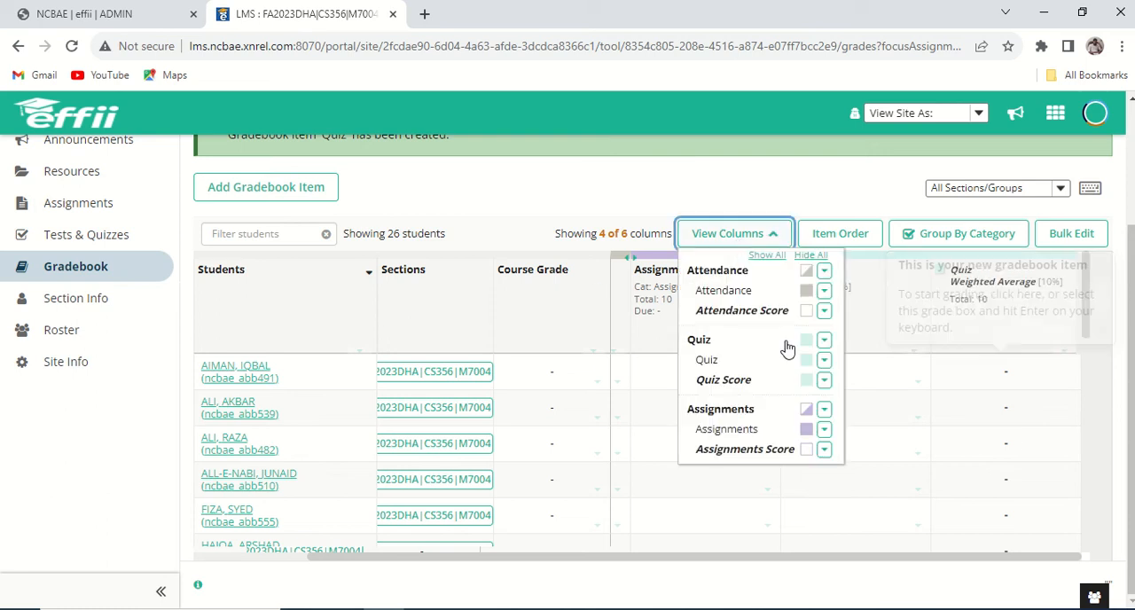
pyautogui.click(806, 381)
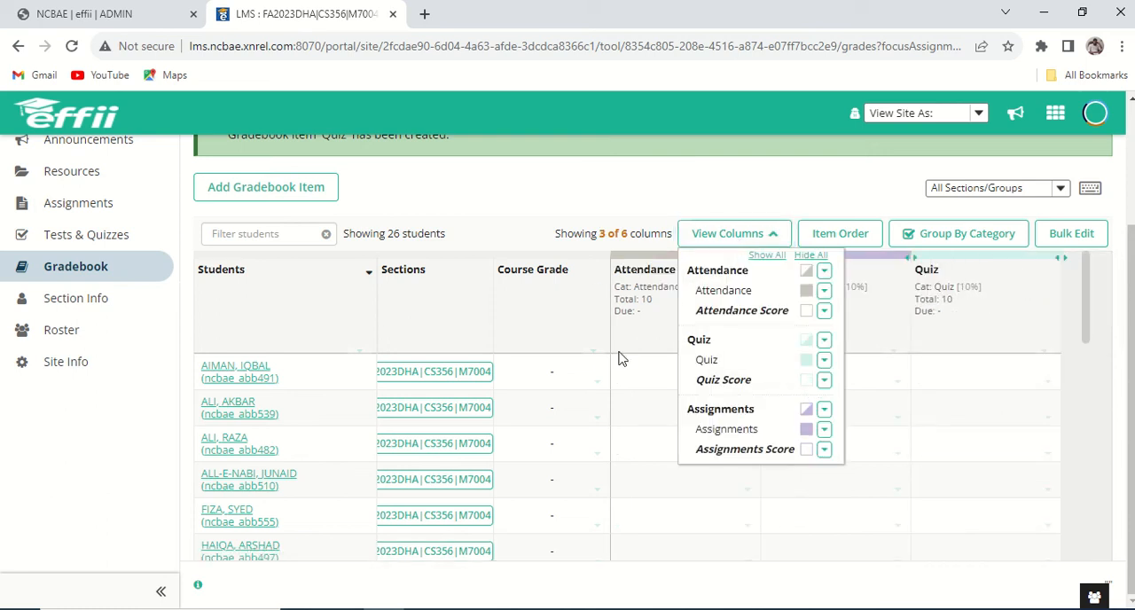
pyautogui.click(696, 177)
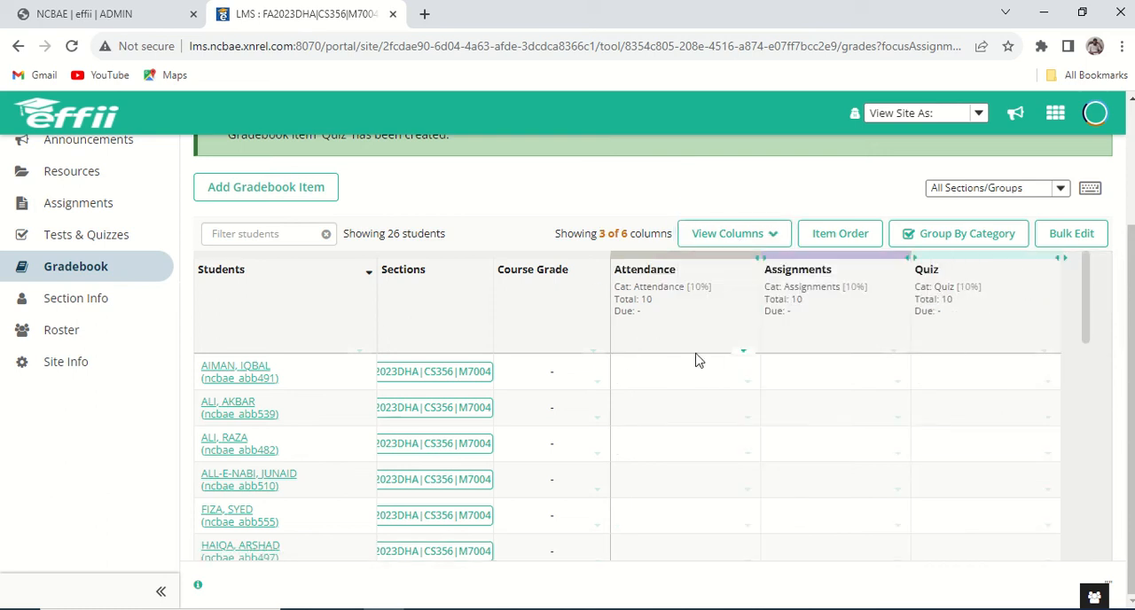
# Create a gradebook item titled Presentation with a point value of 10 in the Presentation (10%) category.
pyautogui.click(271, 183)
pyautogui.click(612, 196)
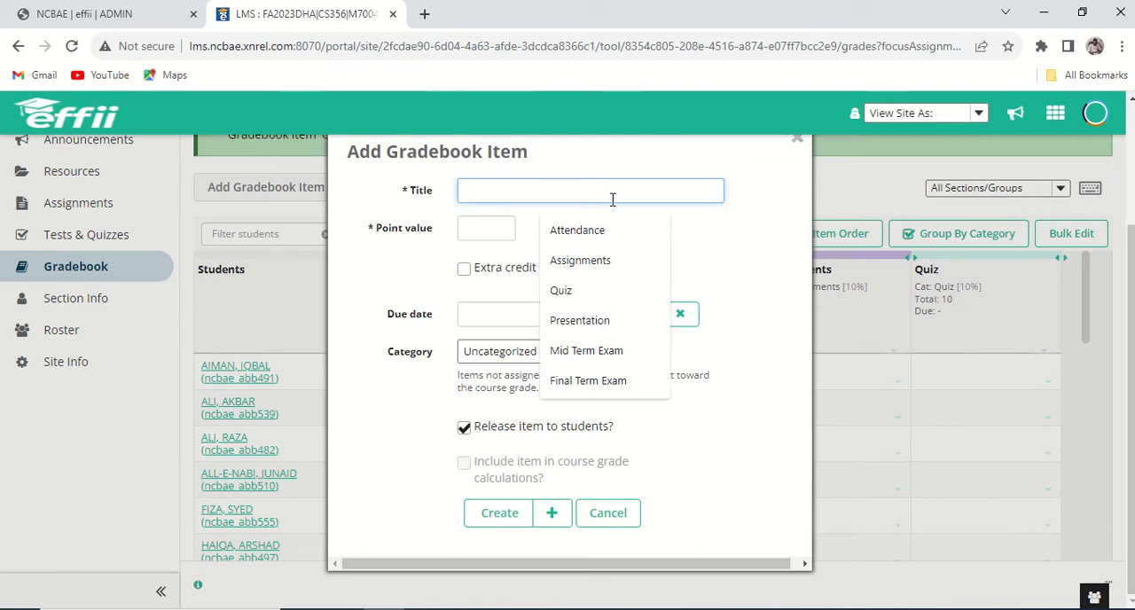
pyautogui.click(616, 321)
pyautogui.click(506, 229)
pyautogui.click(523, 270)
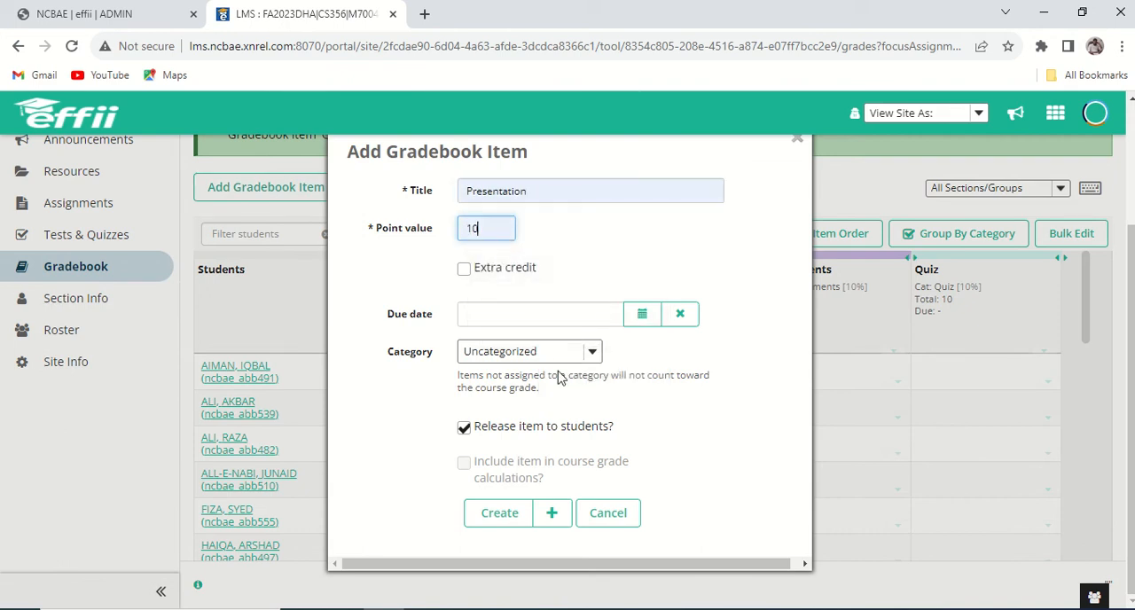
pyautogui.click(573, 352)
pyautogui.click(571, 437)
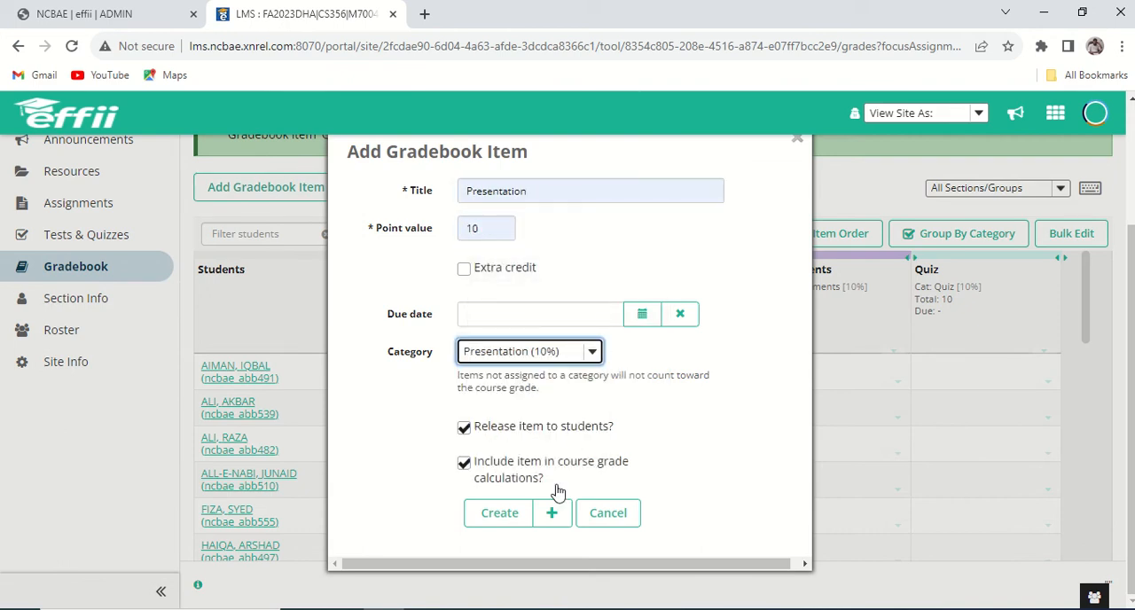
pyautogui.click(498, 519)
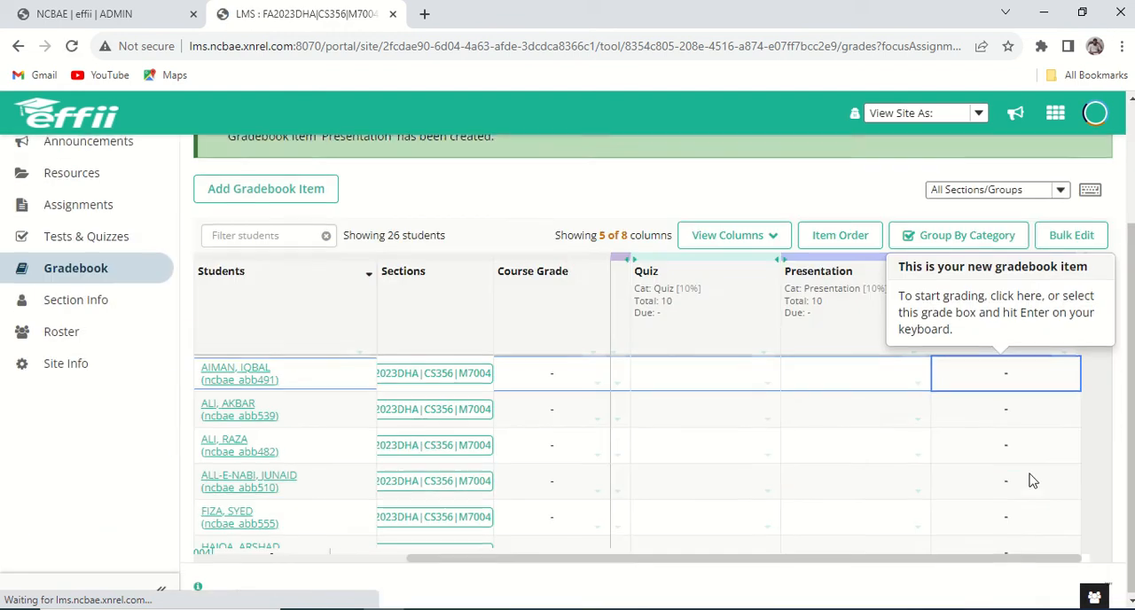
# Create a gradebook item titled Mid Term Exam with a point value of 25 in the Mid Term Exam (25%) category.
pyautogui.click(320, 199)
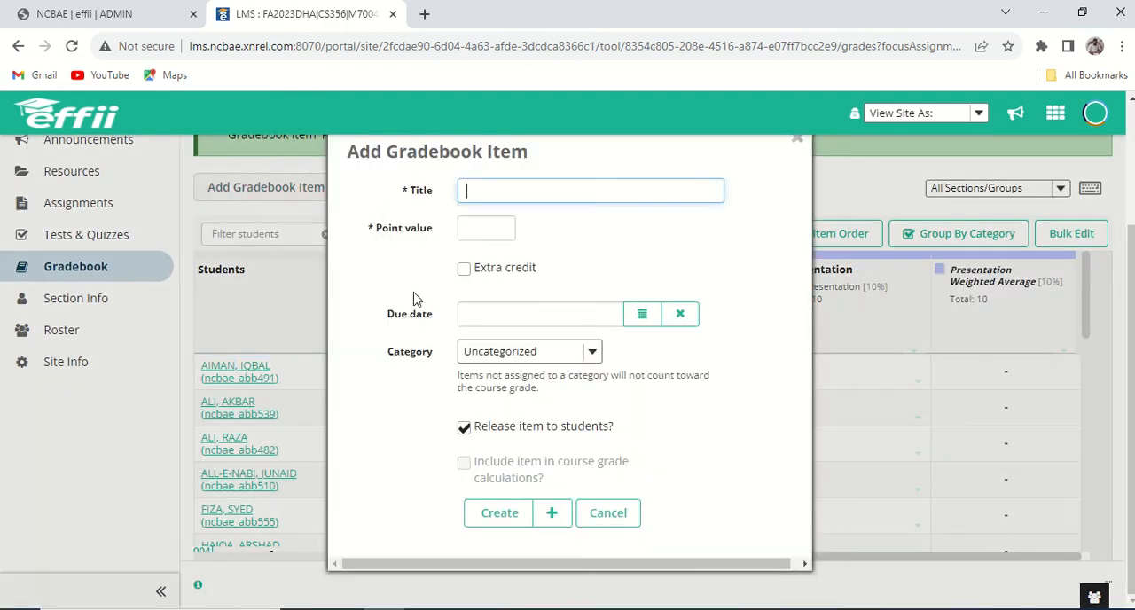
pyautogui.click(548, 186)
pyautogui.click(578, 349)
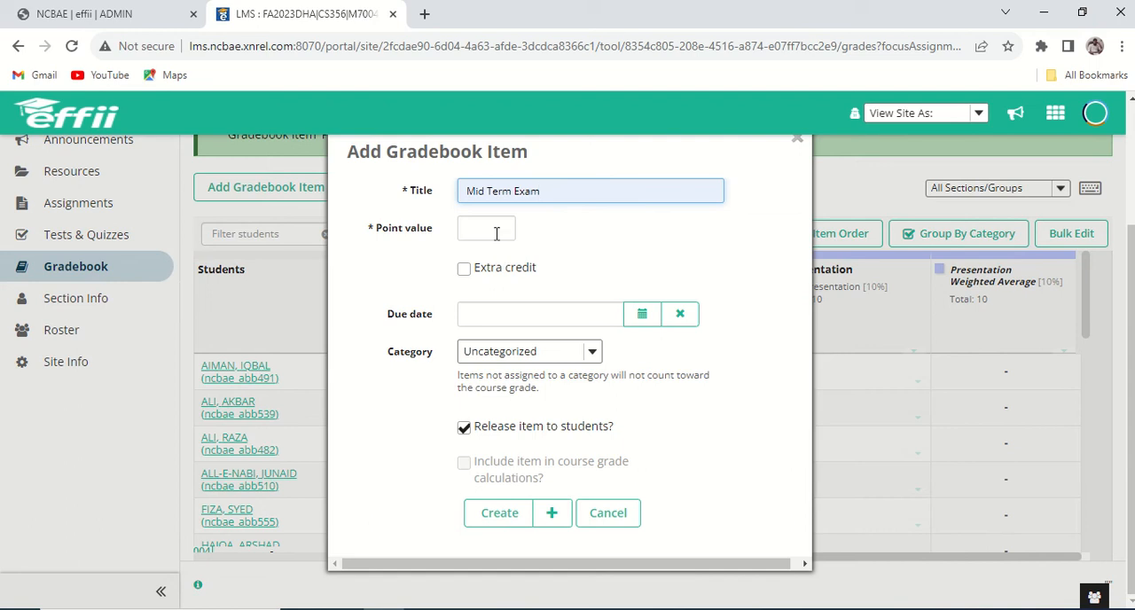
pyautogui.click(497, 234)
pyautogui.click(509, 305)
pyautogui.click(543, 354)
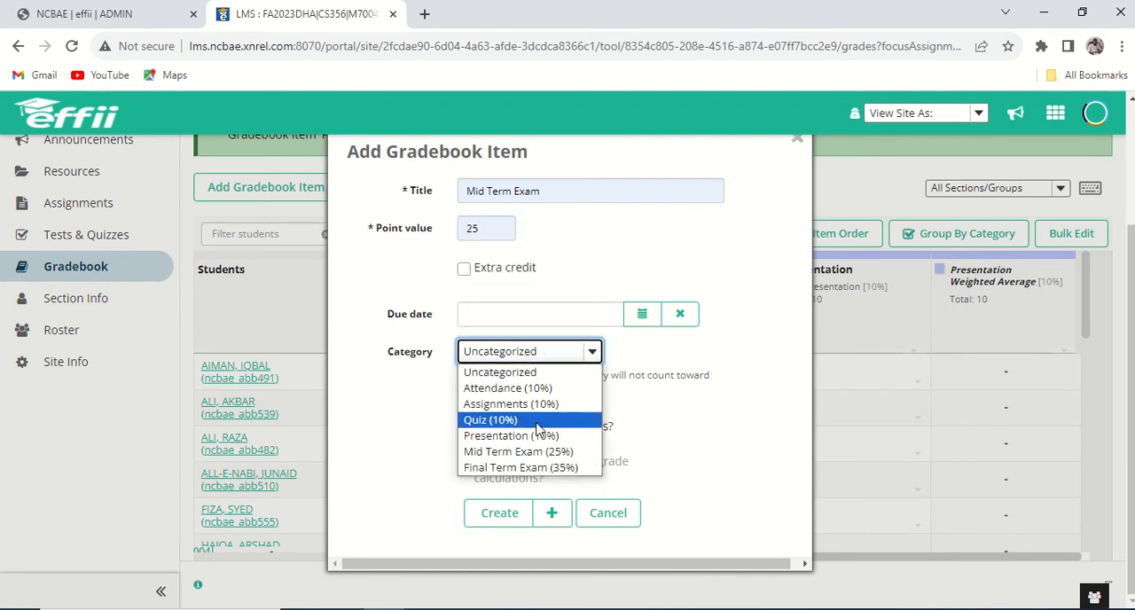
pyautogui.click(532, 452)
pyautogui.click(504, 513)
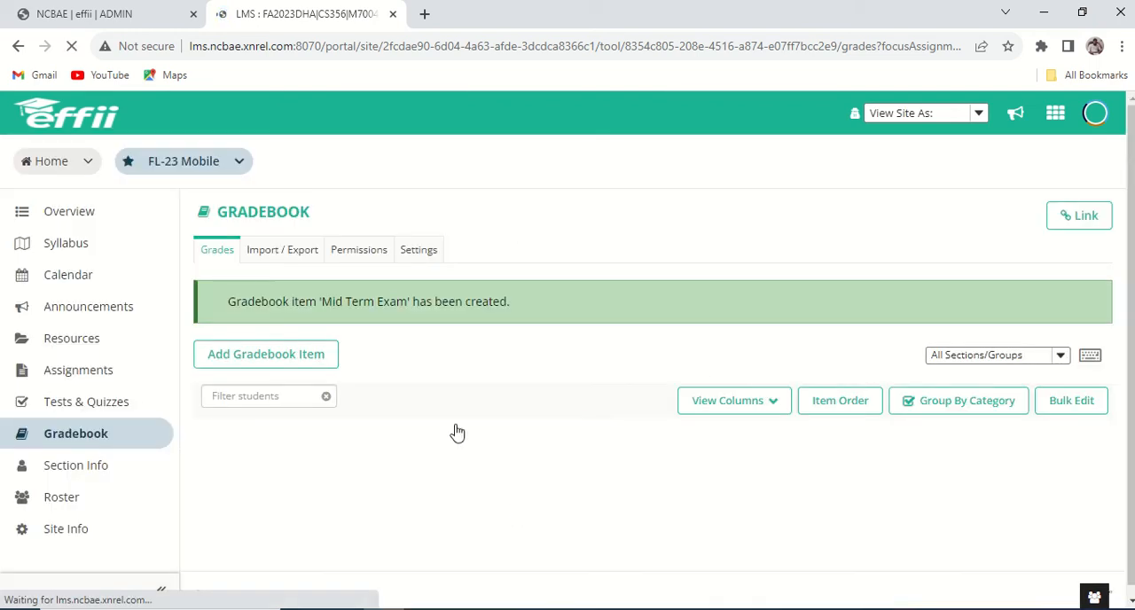
# Create a gradebook item titled Final Term Exam with a point value of 35 in the Final Term Exam (35%) category.
pyautogui.click(284, 339)
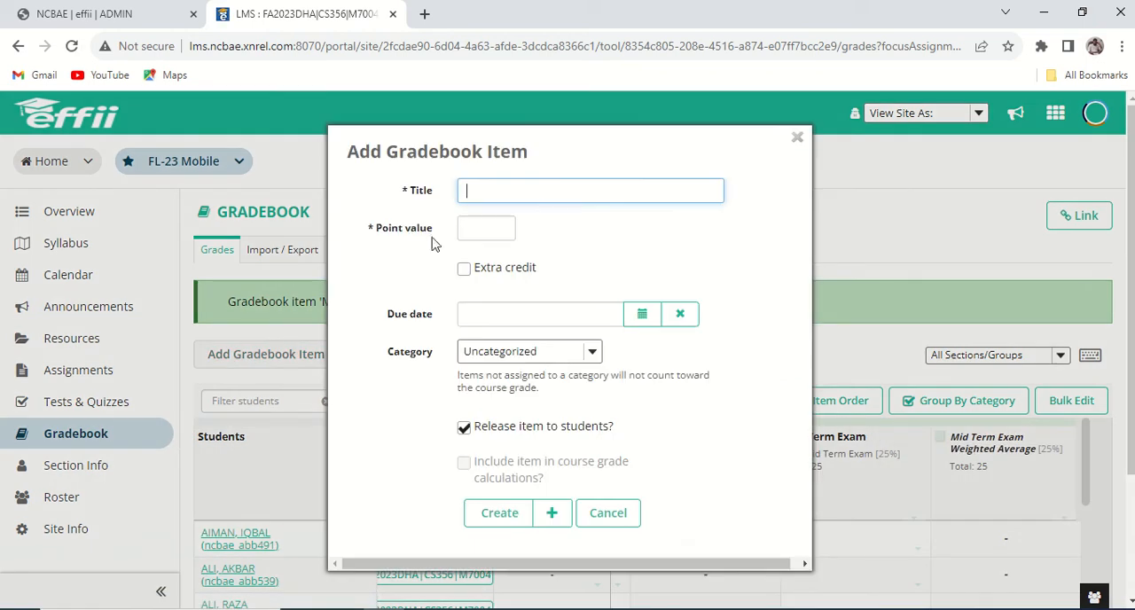
pyautogui.click(555, 191)
pyautogui.click(600, 383)
pyautogui.click(502, 228)
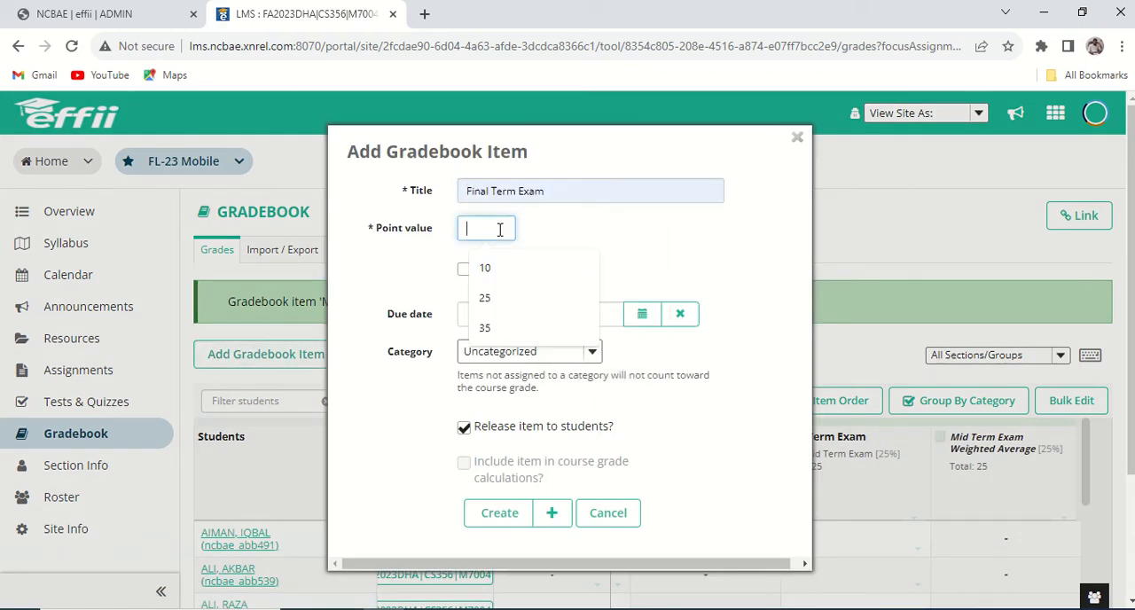
pyautogui.click(529, 330)
pyautogui.click(596, 351)
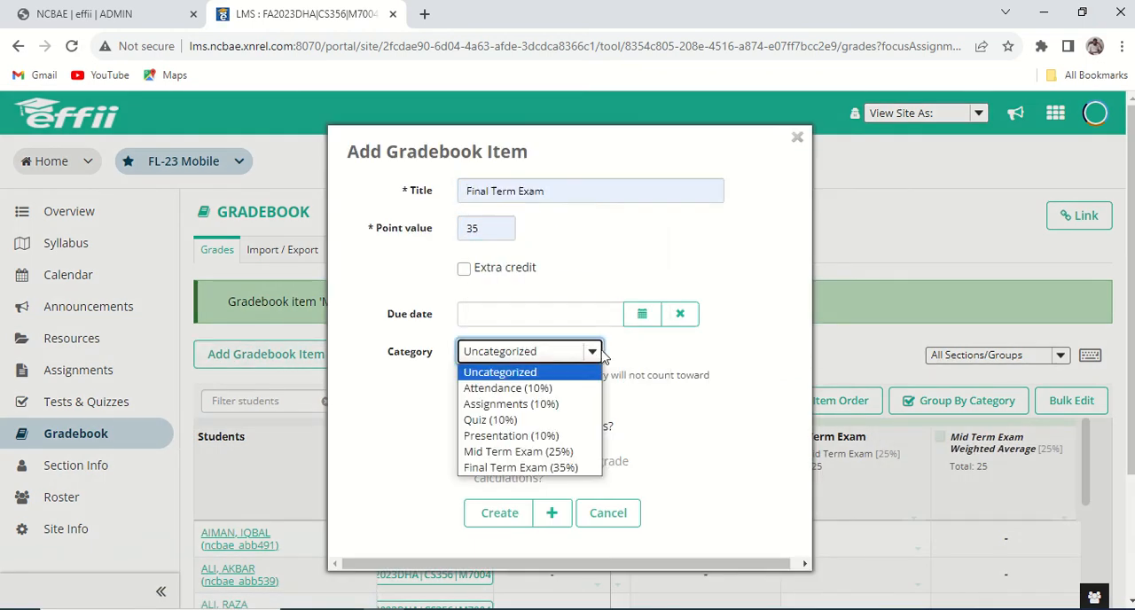
pyautogui.click(576, 467)
pyautogui.click(494, 522)
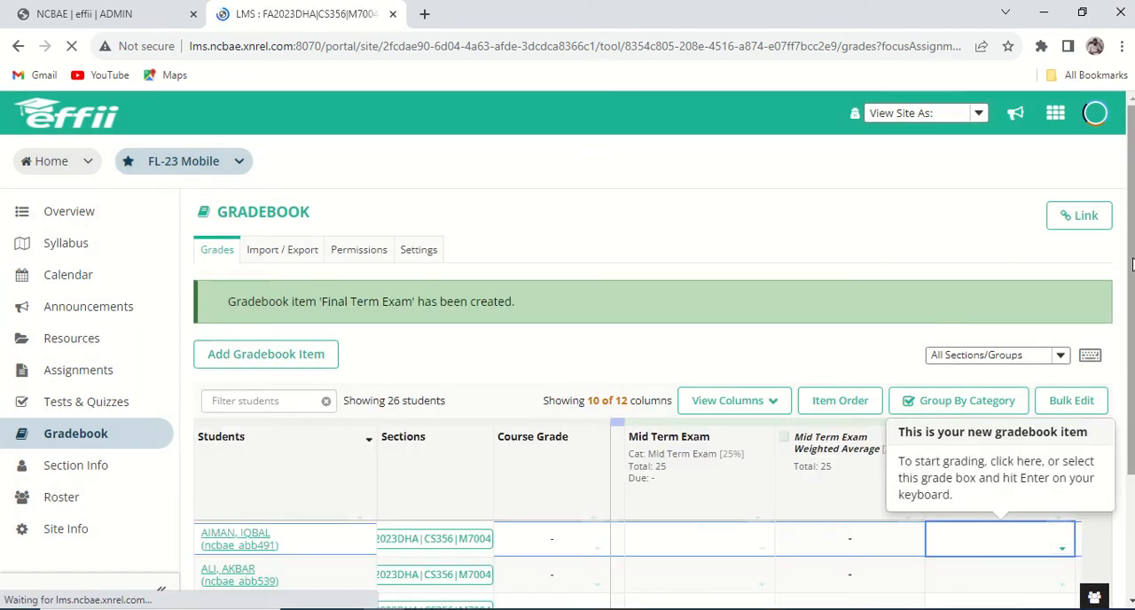
# Show only the Attendance, Quiz, Mid Term Exam, Assignments, Final Term Exam and Presentation columns, hiding all the score columns.
pyautogui.moveTo(1131, 295); pyautogui.dragTo(1132, 514)
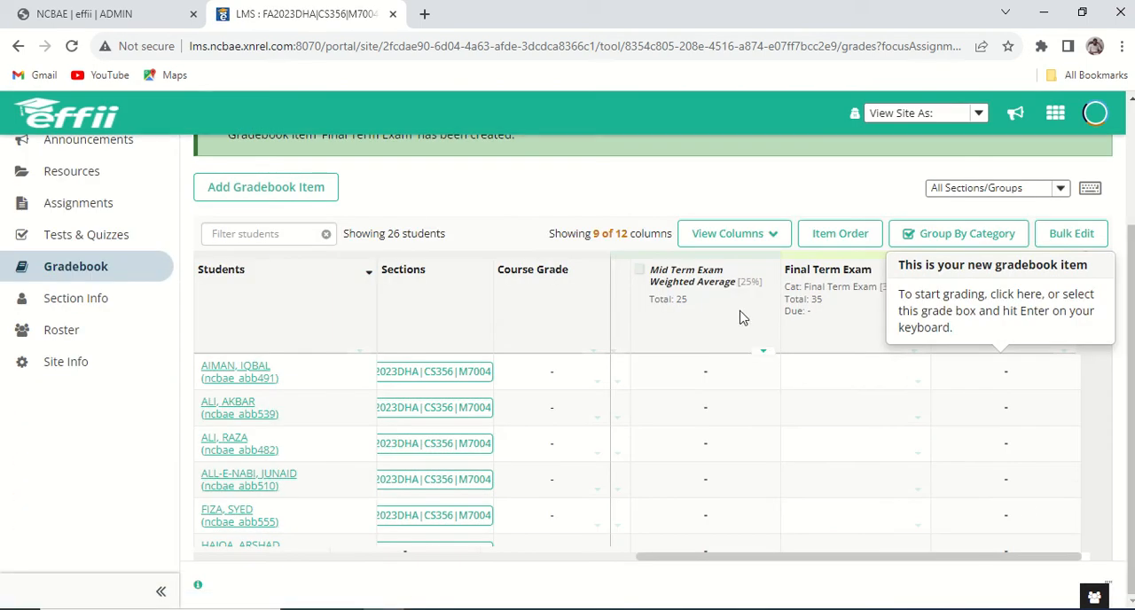
pyautogui.click(750, 233)
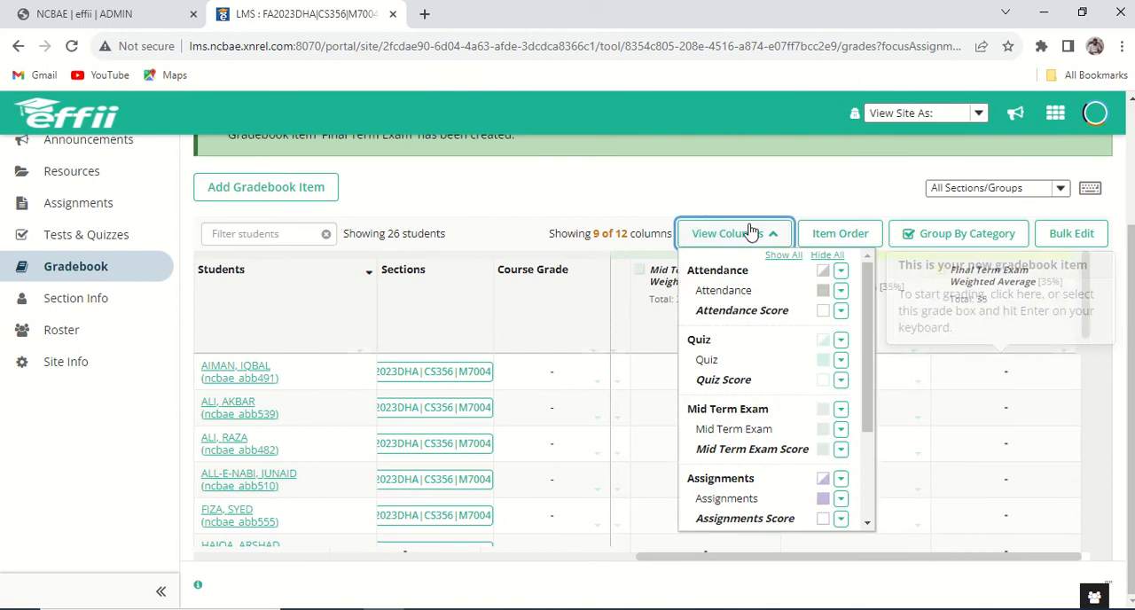
pyautogui.click(826, 255)
pyautogui.click(823, 290)
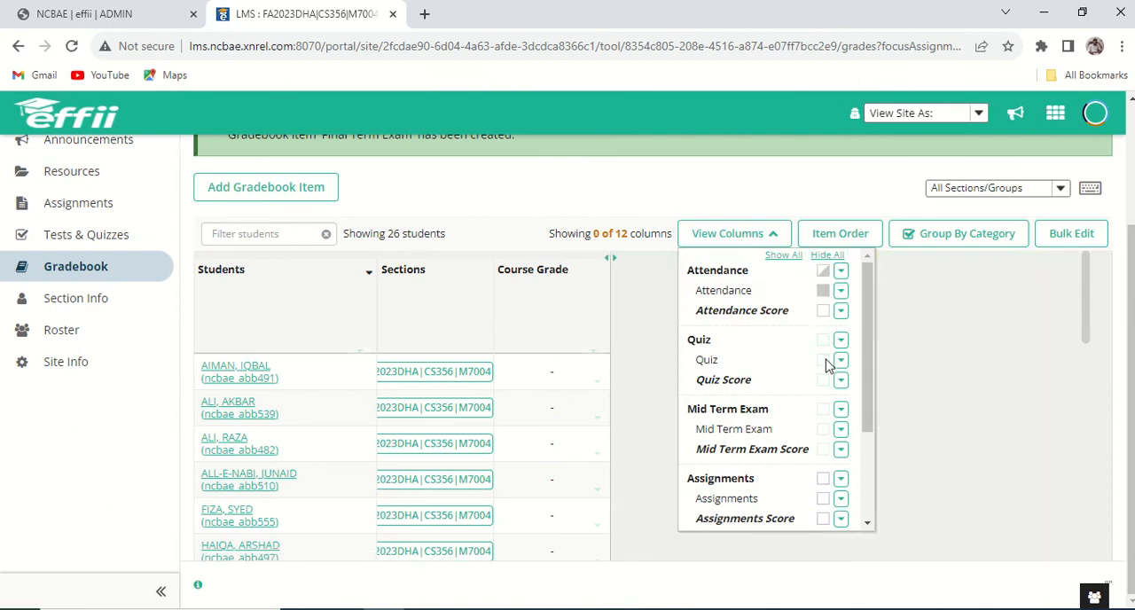
pyautogui.click(823, 359)
pyautogui.click(823, 431)
pyautogui.scroll(-3, 789, 435)
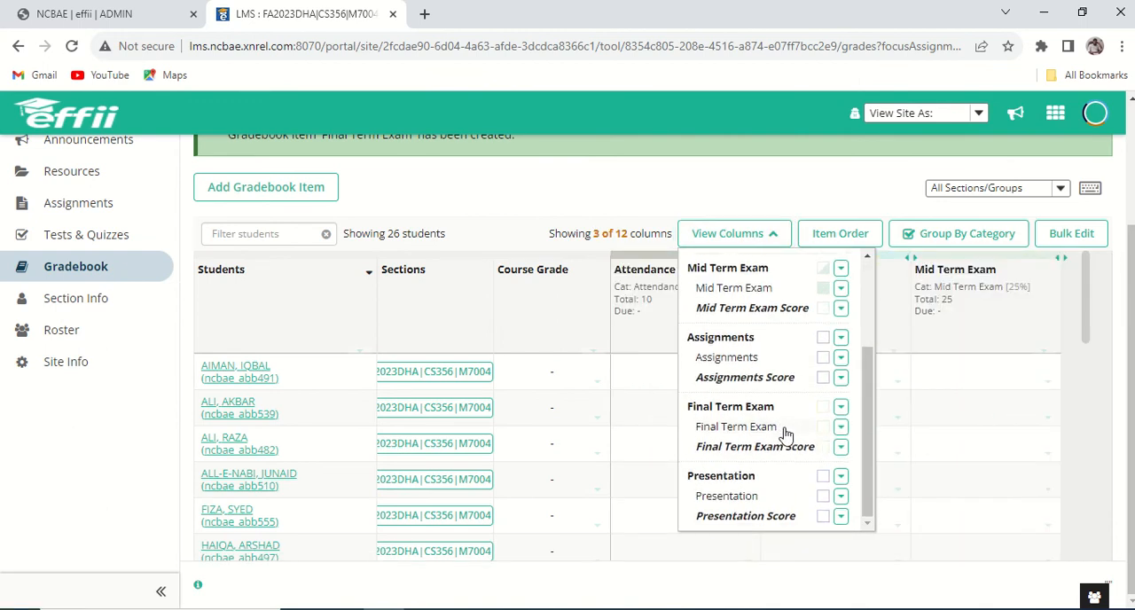
pyautogui.click(823, 358)
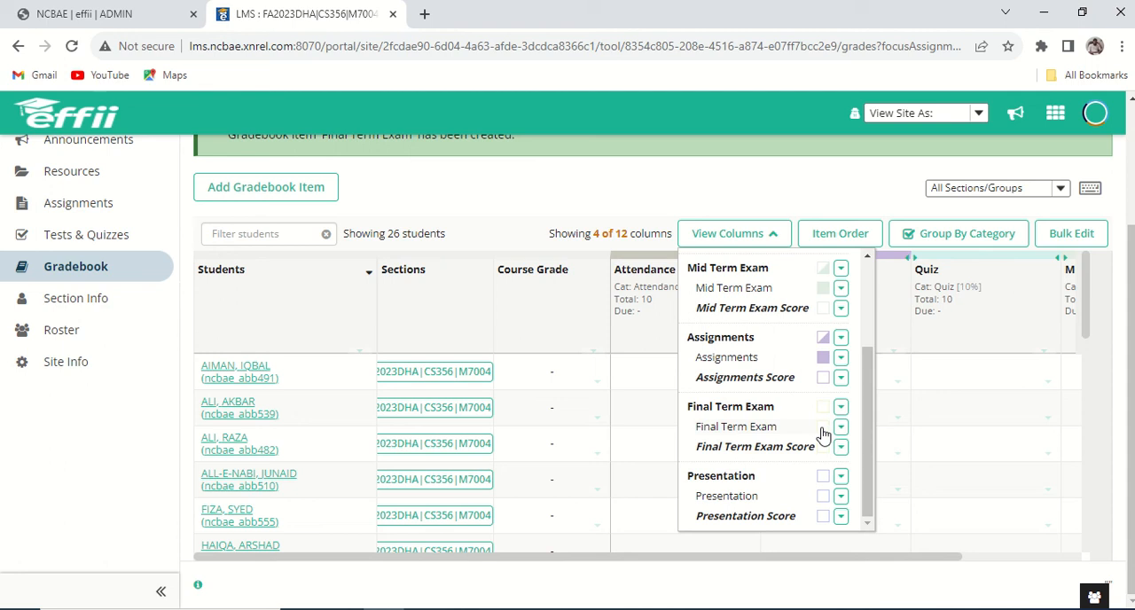
pyautogui.click(824, 426)
pyautogui.click(824, 496)
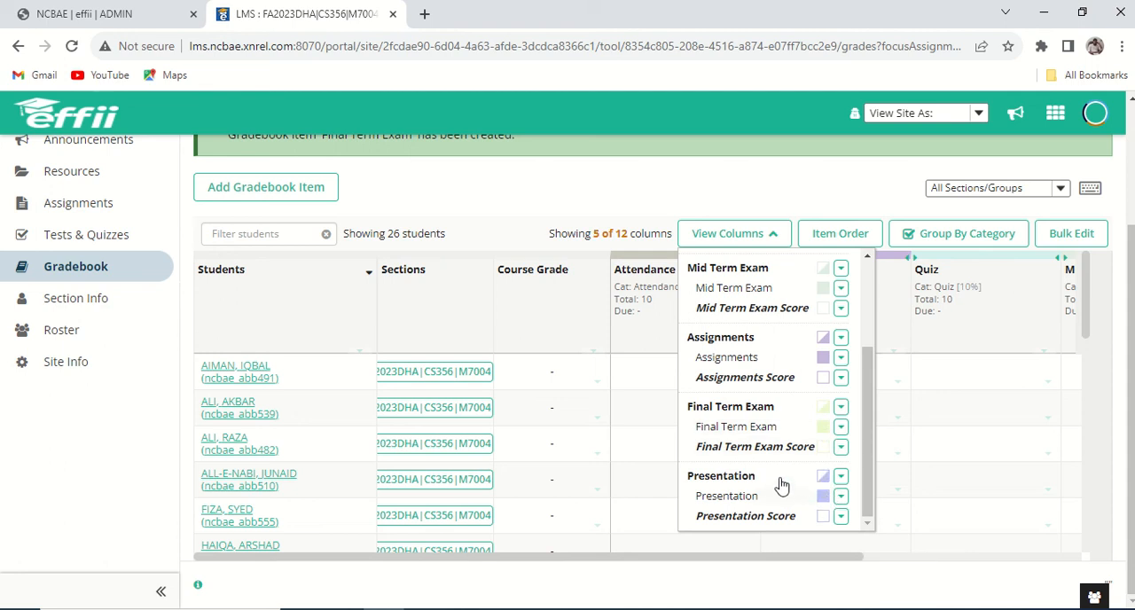
pyautogui.scroll(5, 871, 453)
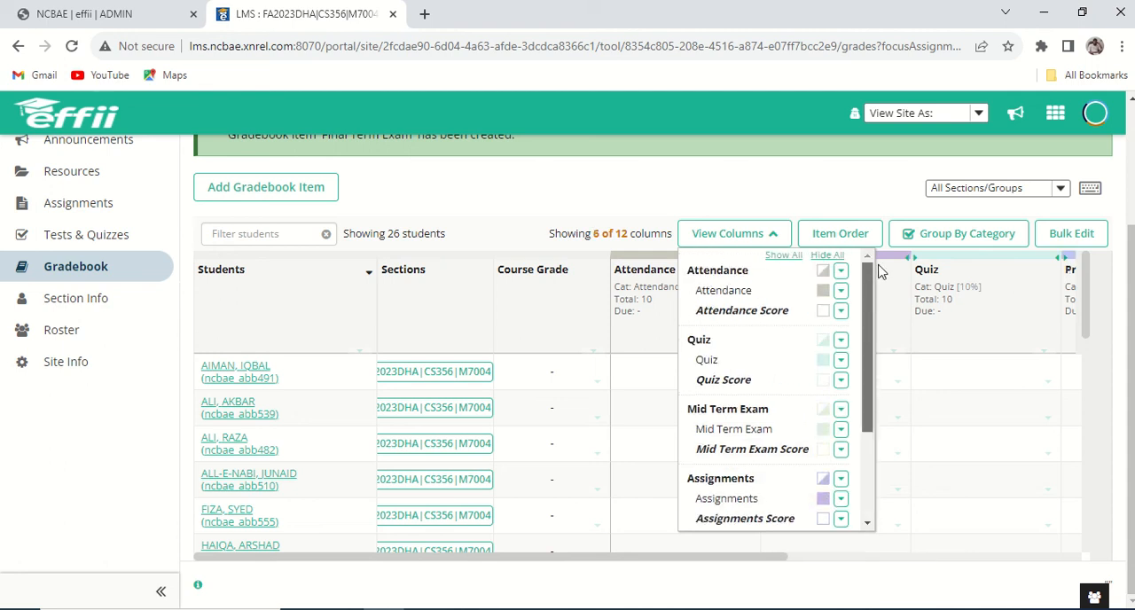
pyautogui.click(802, 204)
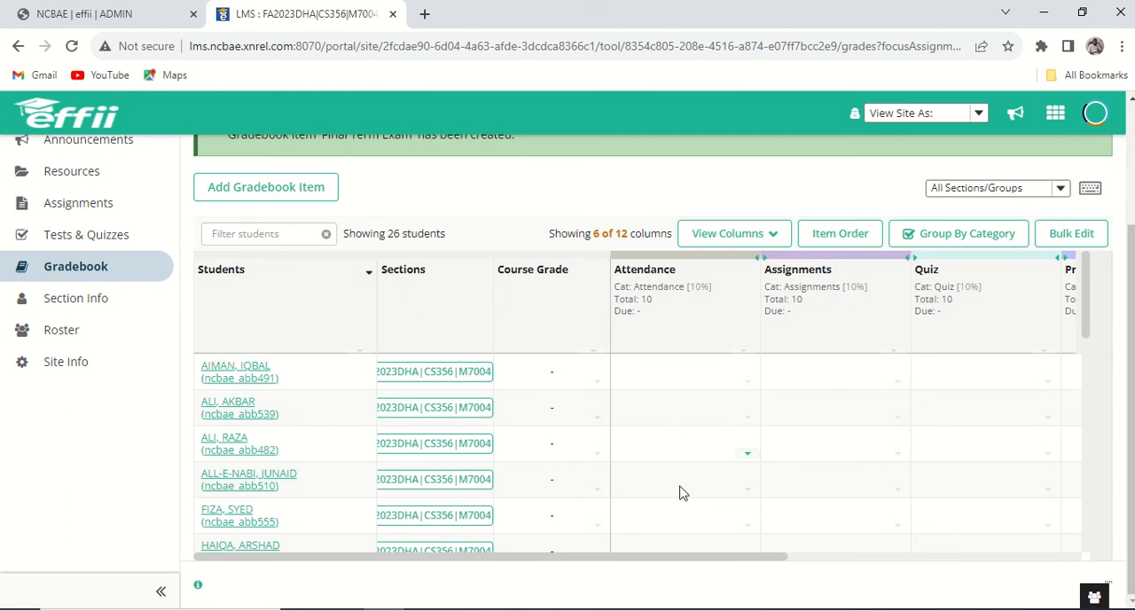
# Enter an Attendance grade of 8 for the first student in the gradebook.
pyautogui.click(693, 377)
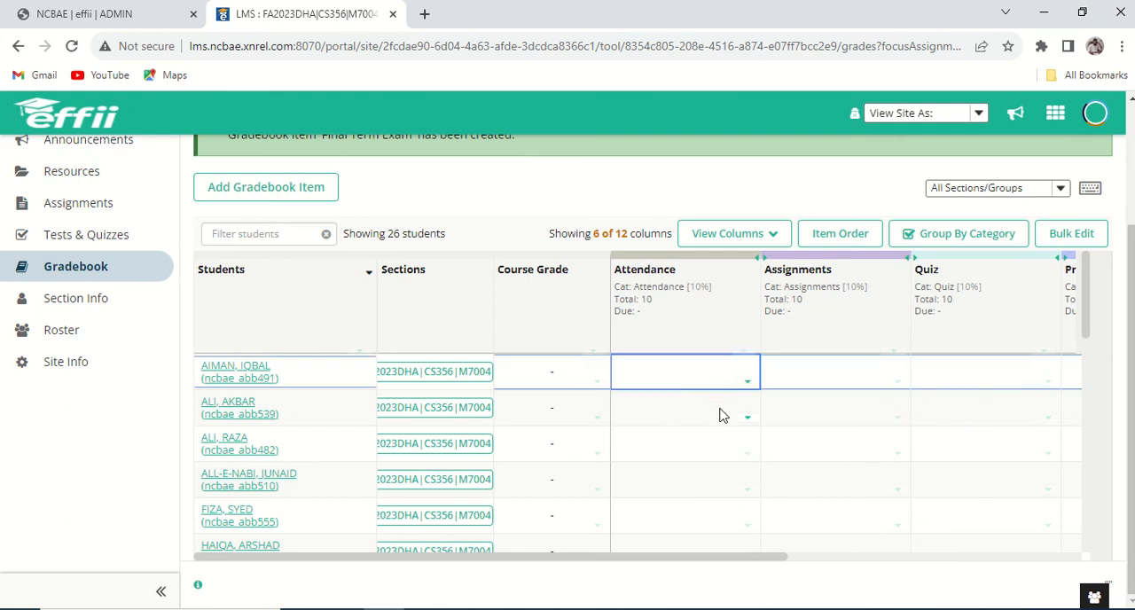
pyautogui.write('8')
pyautogui.press('Tab')
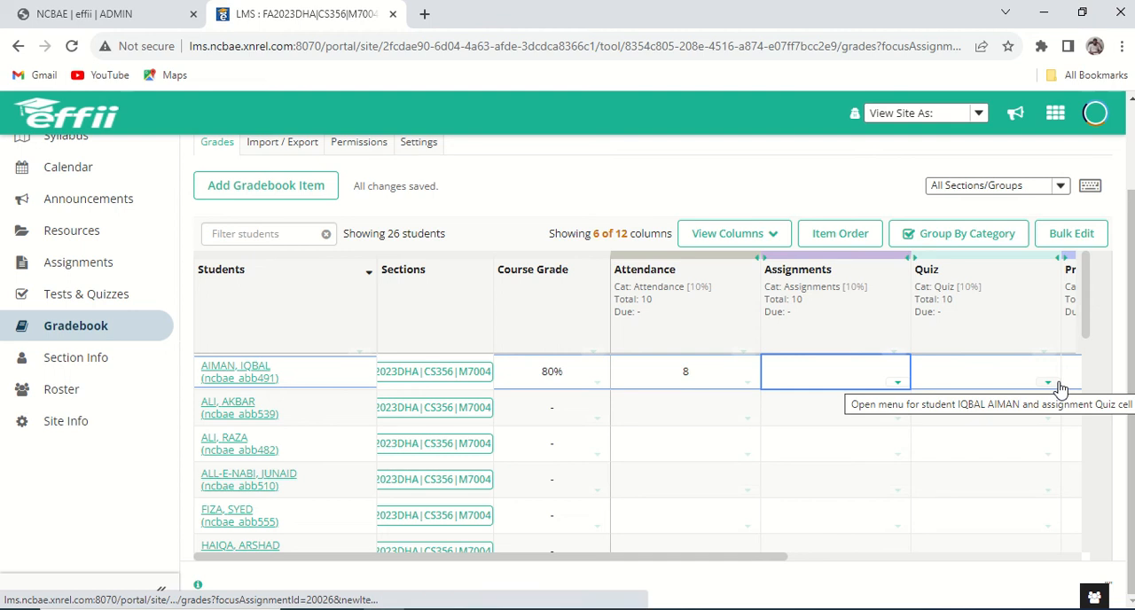
pyautogui.moveTo(452, 37)
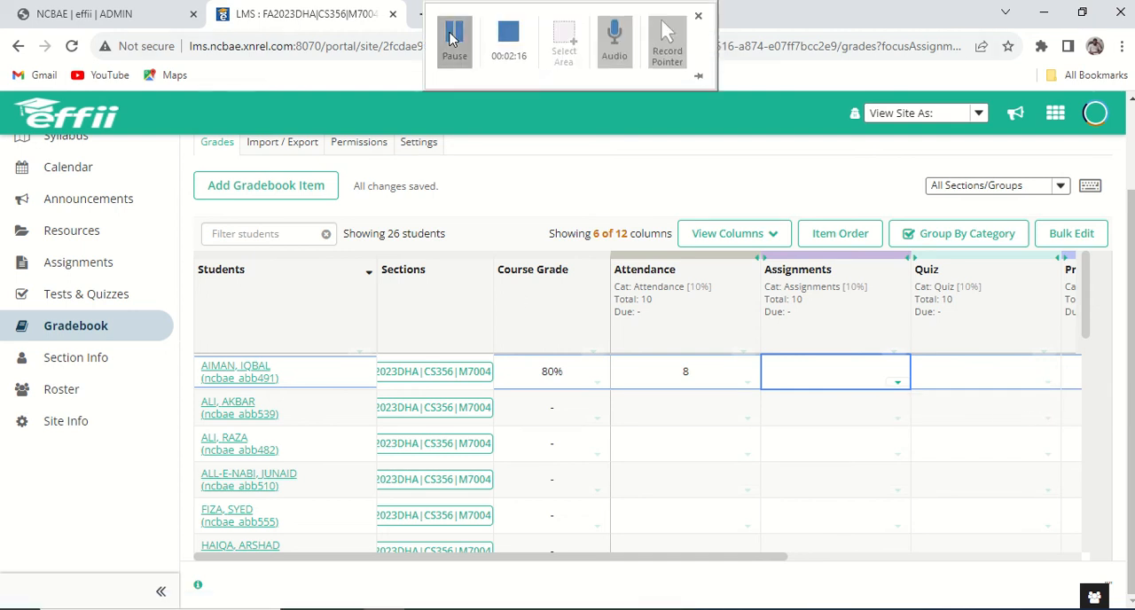
pyautogui.click(557, 183)
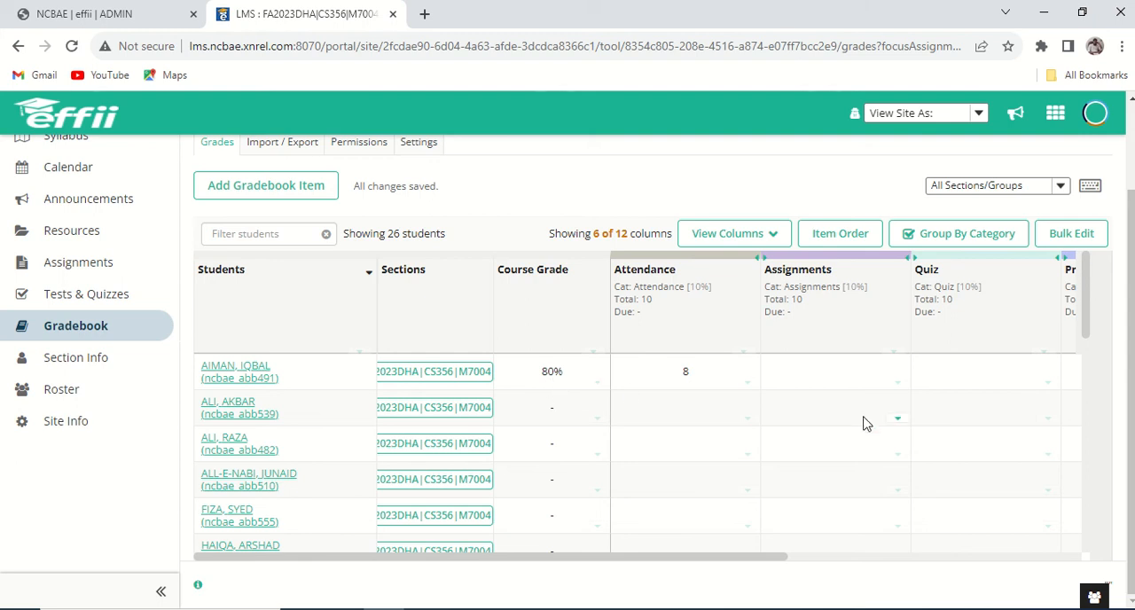
# Enter grades of 8 for Assignments and 7 for Quiz for the first student.
pyautogui.click(847, 377)
pyautogui.write('8')
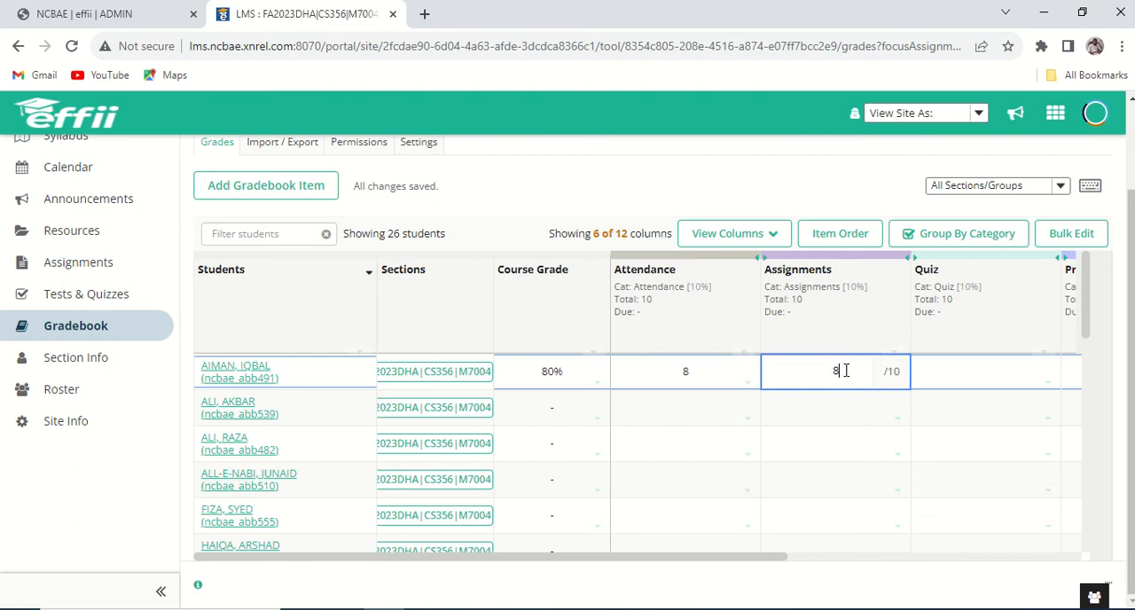
pyautogui.press('Tab')
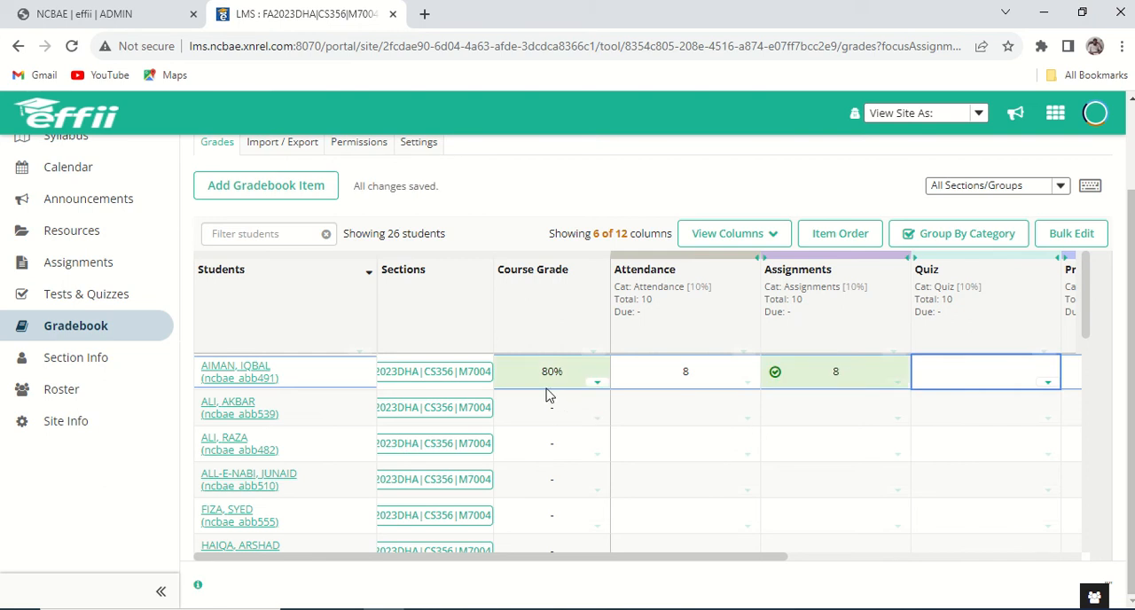
pyautogui.click(790, 390)
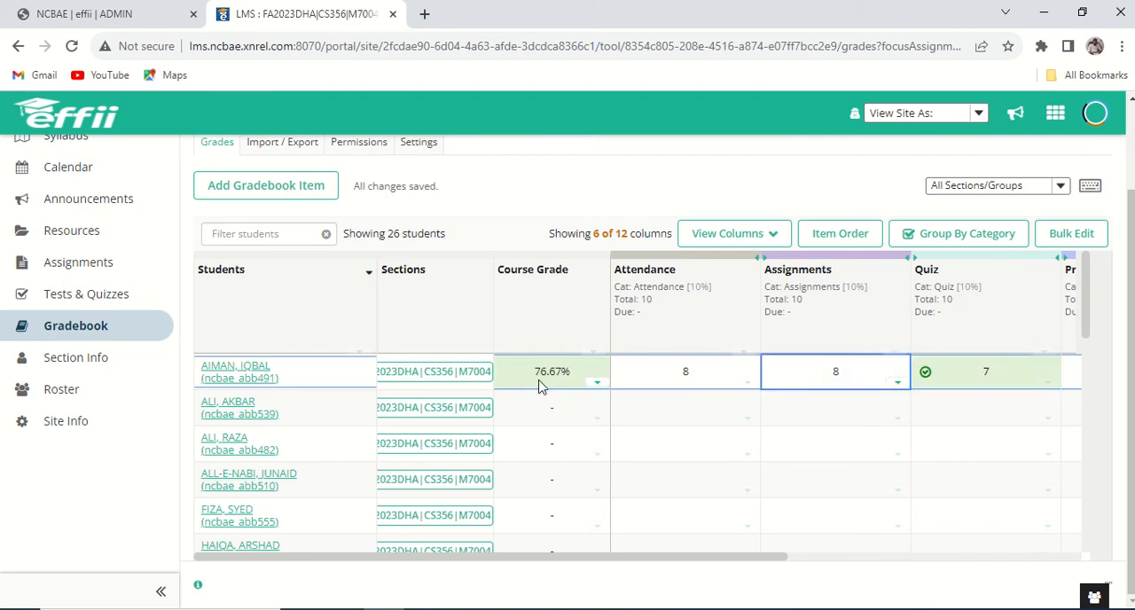
# Enter grades of 12 for Mid Term Exam, 13 for Final Term Exam and 9 for Presentation for the first student.
pyautogui.press('Tab')
pyautogui.press('Tab')
pyautogui.press('Tab')
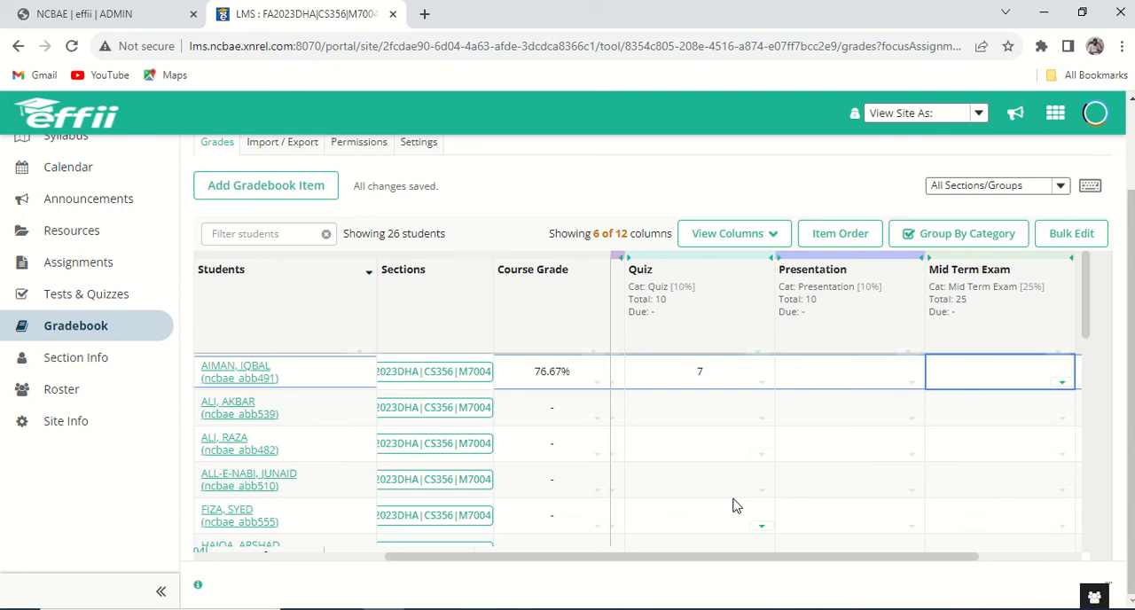
pyautogui.press('Tab')
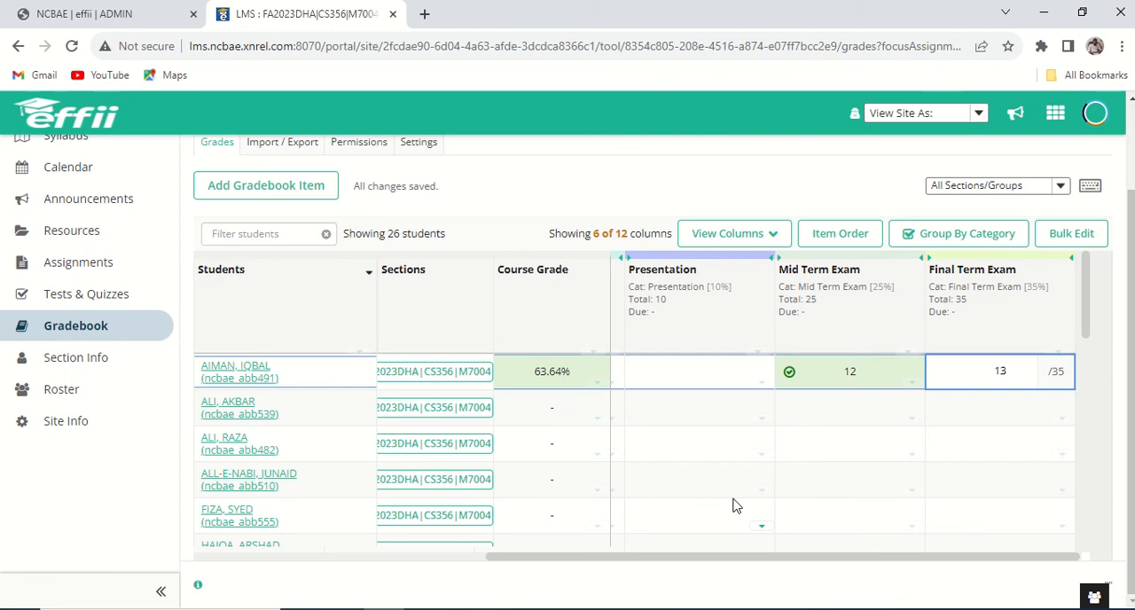
pyautogui.press('Tab')
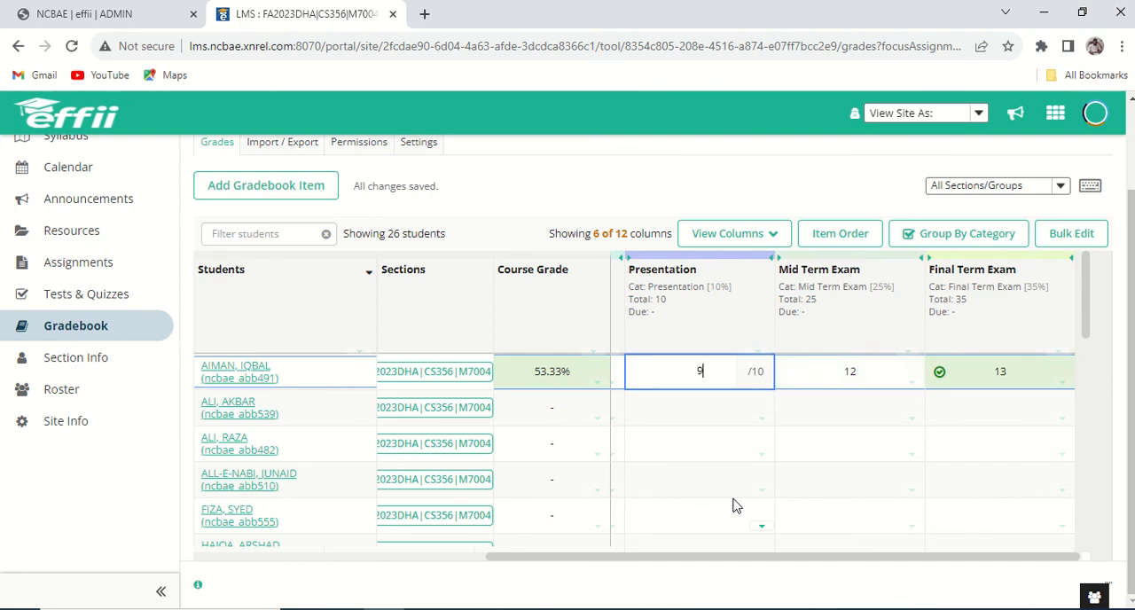
pyautogui.write('9')
pyautogui.hotkey('shift', 'Tab')
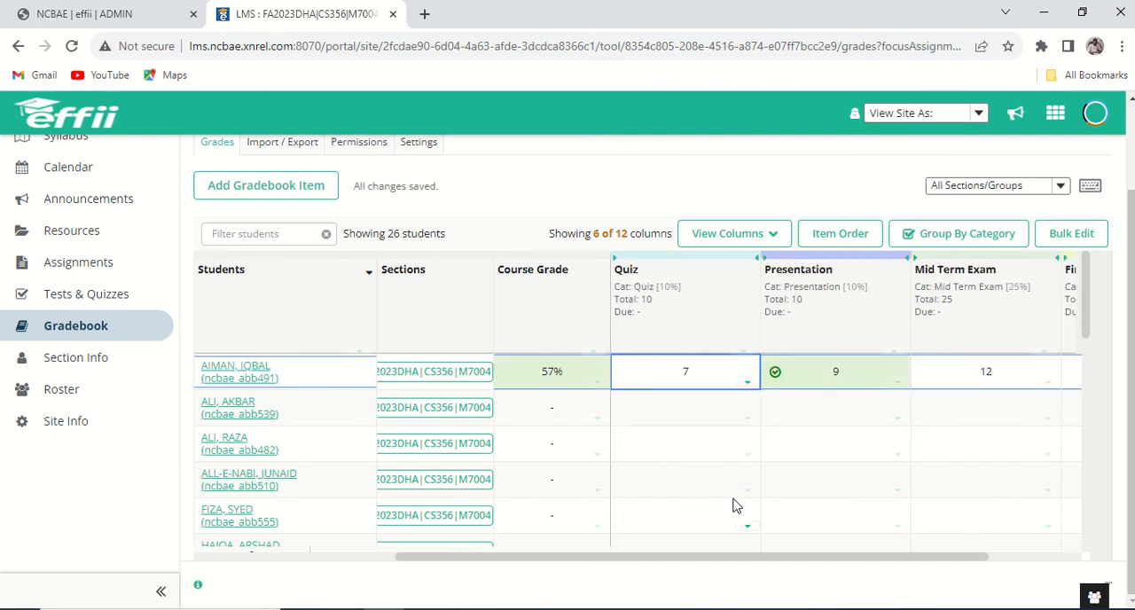
pyautogui.press('Left')
pyautogui.press('Left')
pyautogui.press('Left')
pyautogui.press('Tab')
pyautogui.press('Tab')
pyautogui.press('Tab')
pyautogui.press('Tab')
pyautogui.press('Tab')
pyautogui.press('Tab')
pyautogui.press('Tab')
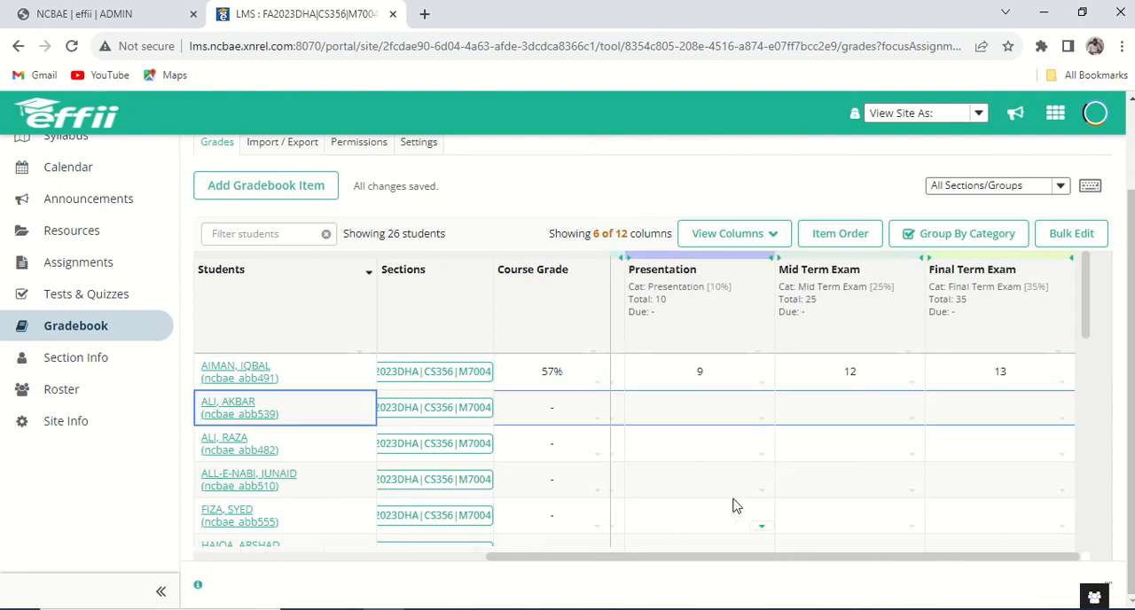
pyautogui.press('Up')
pyautogui.press('Right')
pyautogui.press('Right')
pyautogui.press('Right')
pyautogui.press('Right')
pyautogui.press('Right')
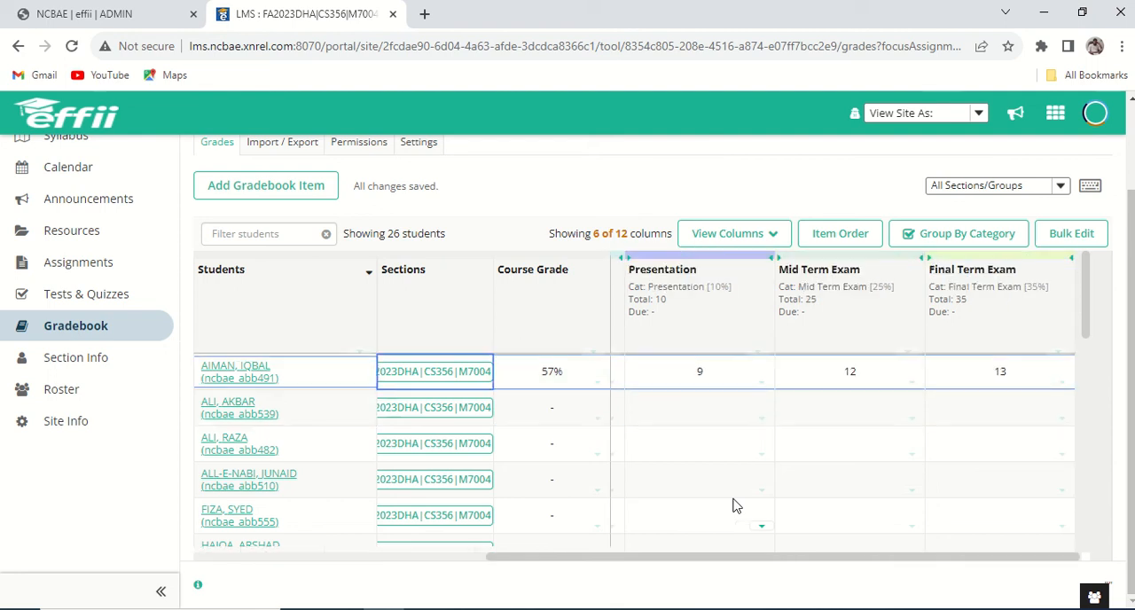
pyautogui.press('Tab')
pyautogui.press('Tab')
pyautogui.press('Tab')
pyautogui.press('Tab')
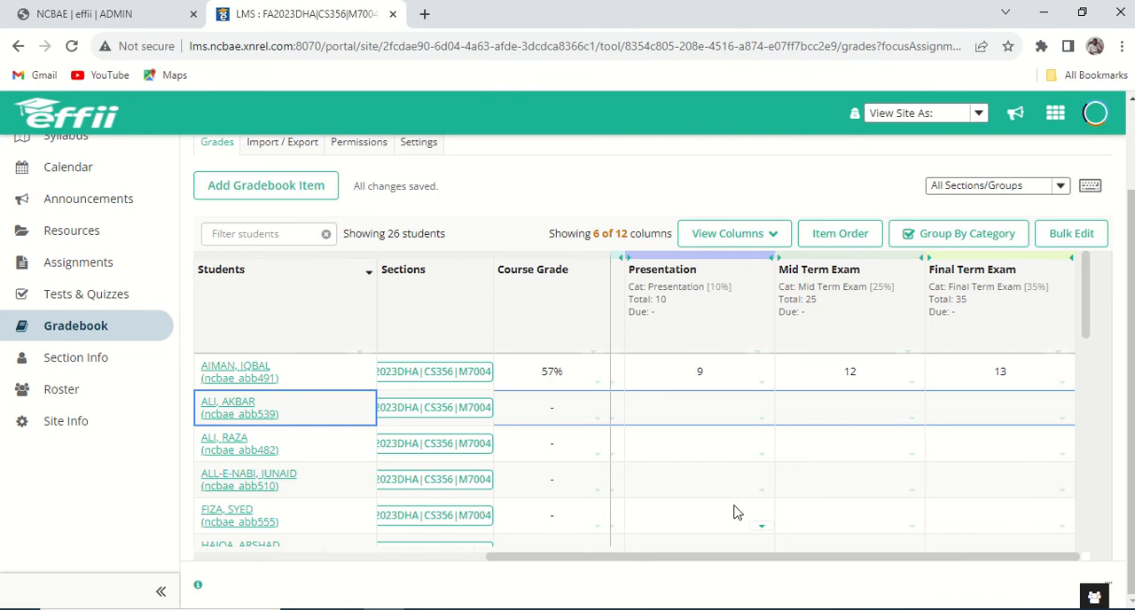
# Delete the first student's Presentation grade and enter 0 instead.
pyautogui.click(654, 385)
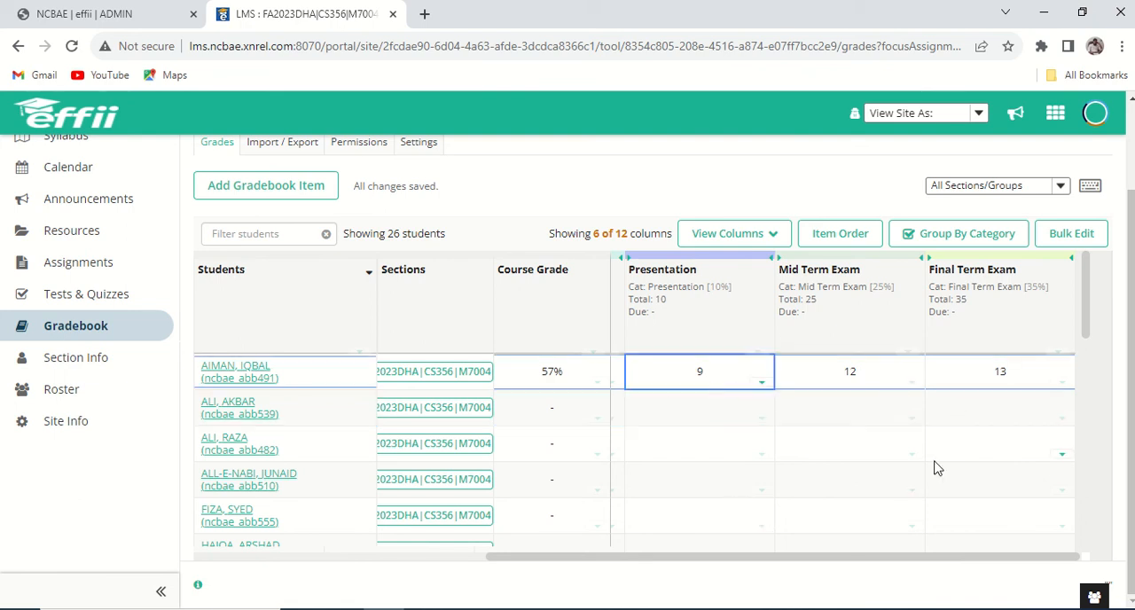
pyautogui.press('Delete')
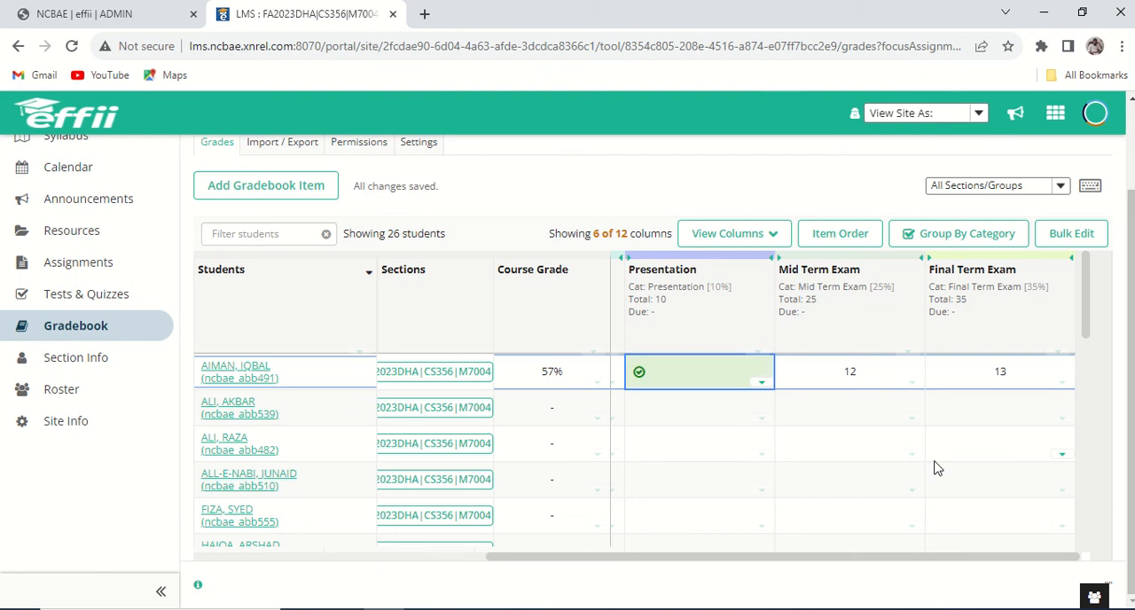
pyautogui.press('Left')
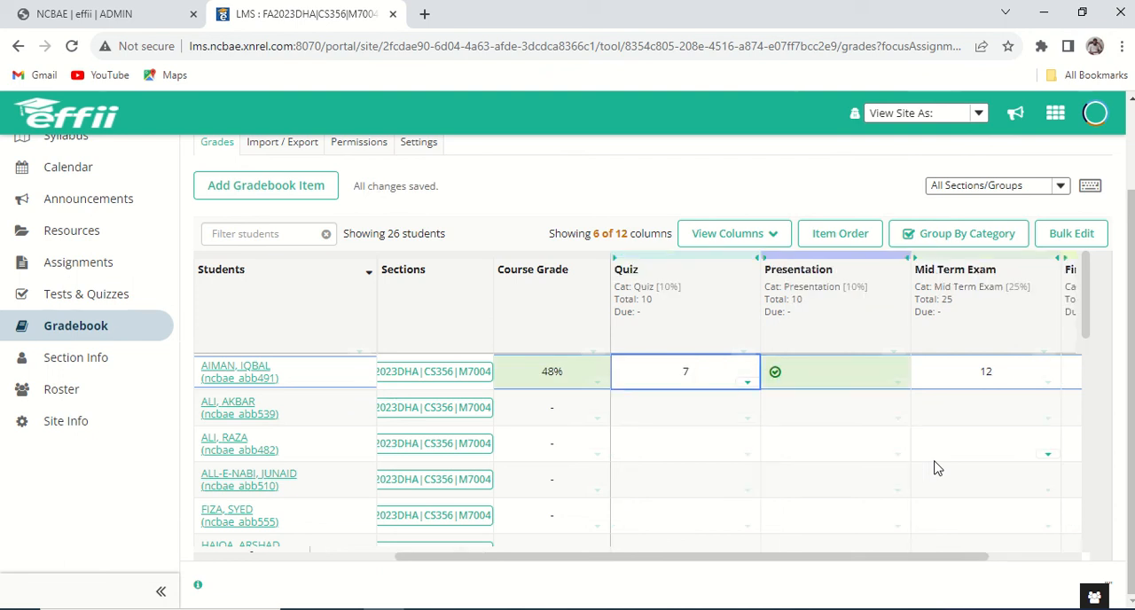
pyautogui.press('Right')
pyautogui.write('0')
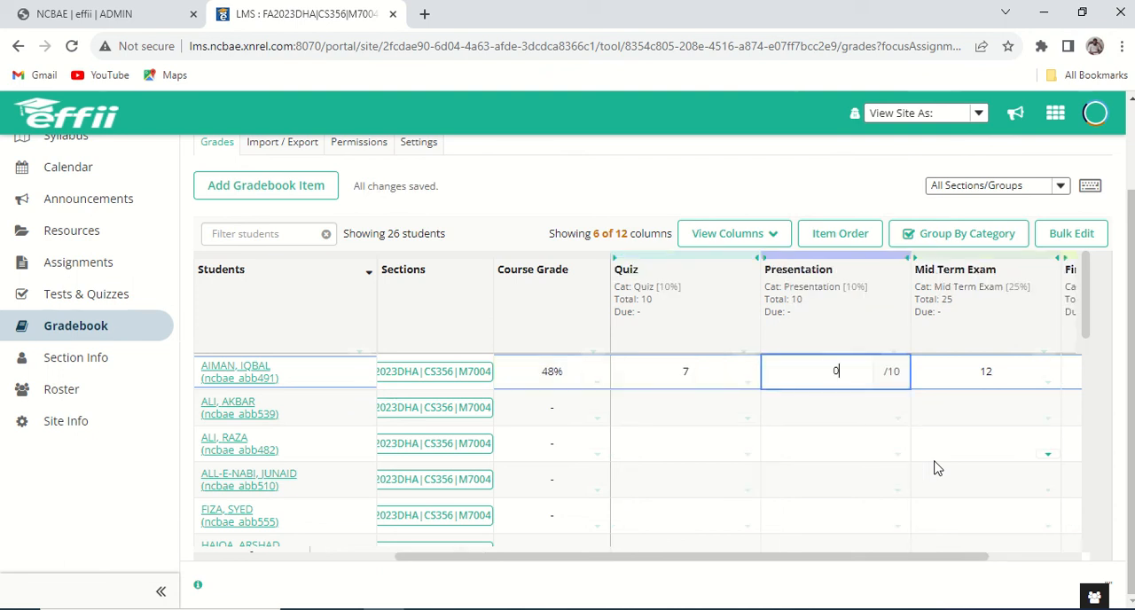
pyautogui.press('Return')
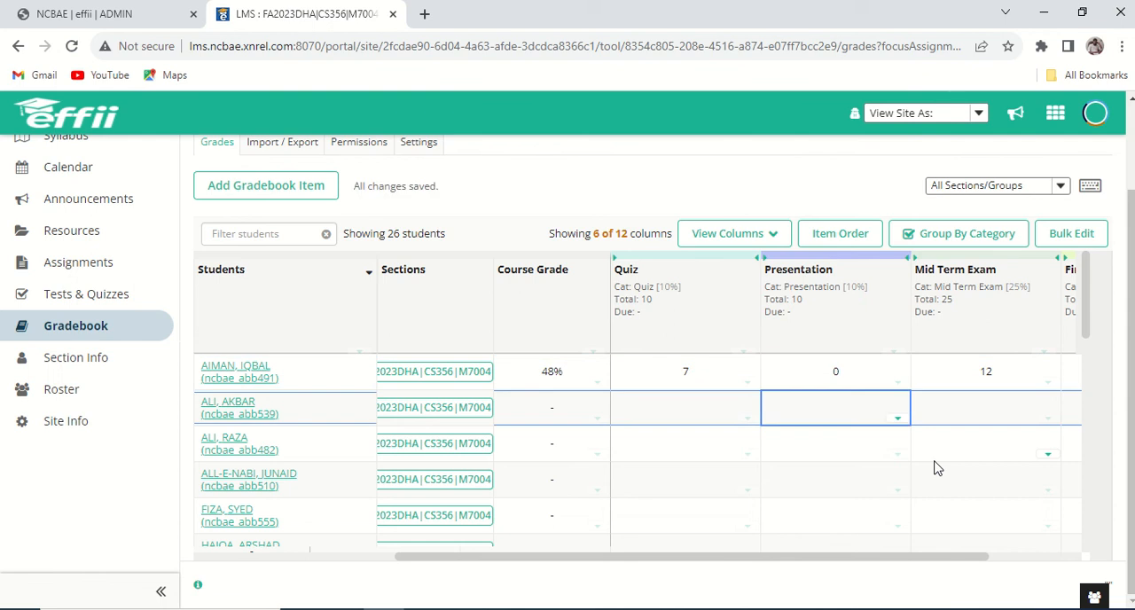
# Clear the first student's Presentation grade.
pyautogui.press('Up')
pyautogui.press('Delete')
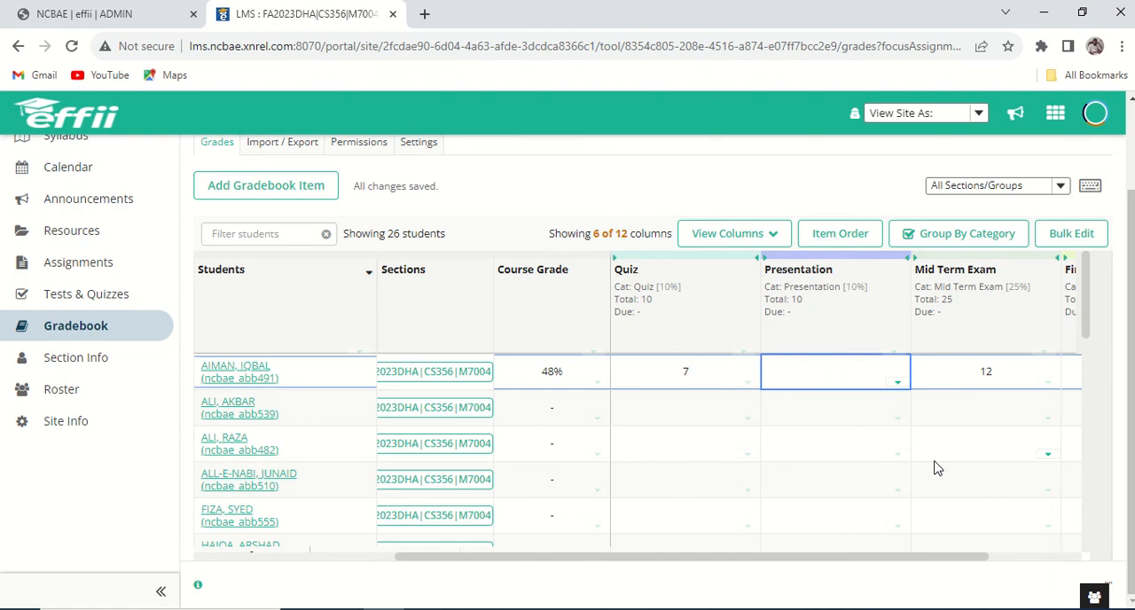
pyautogui.click(525, 375)
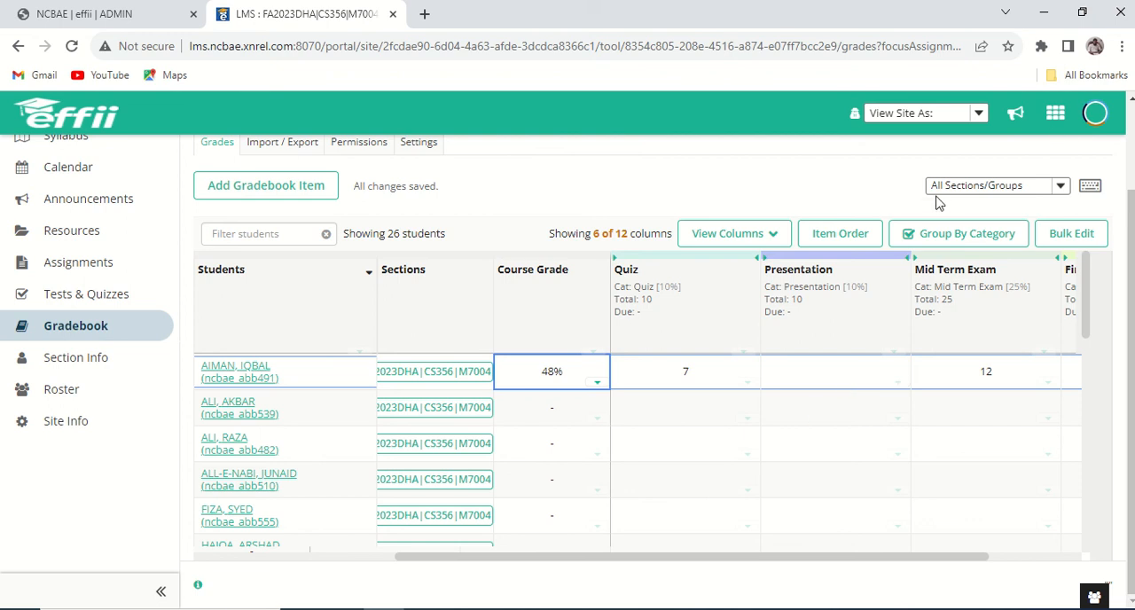
# Switch to PowerPoint and view the slides How to Generate Data Lists and How to Final Results.
pyautogui.moveTo(631, 608)
pyautogui.click(684, 585)
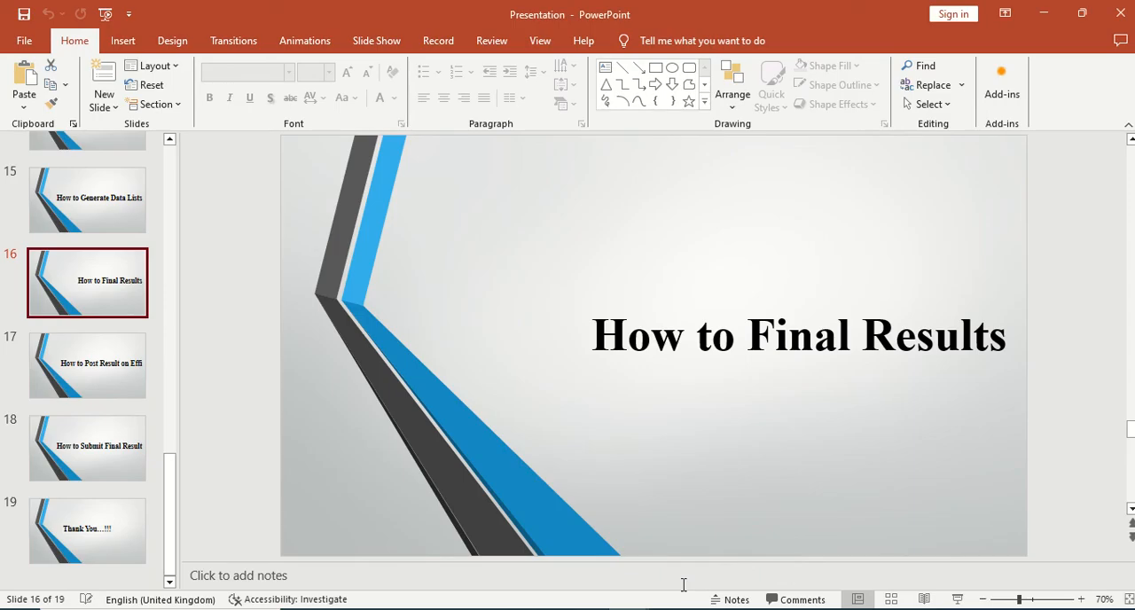
pyautogui.click(124, 204)
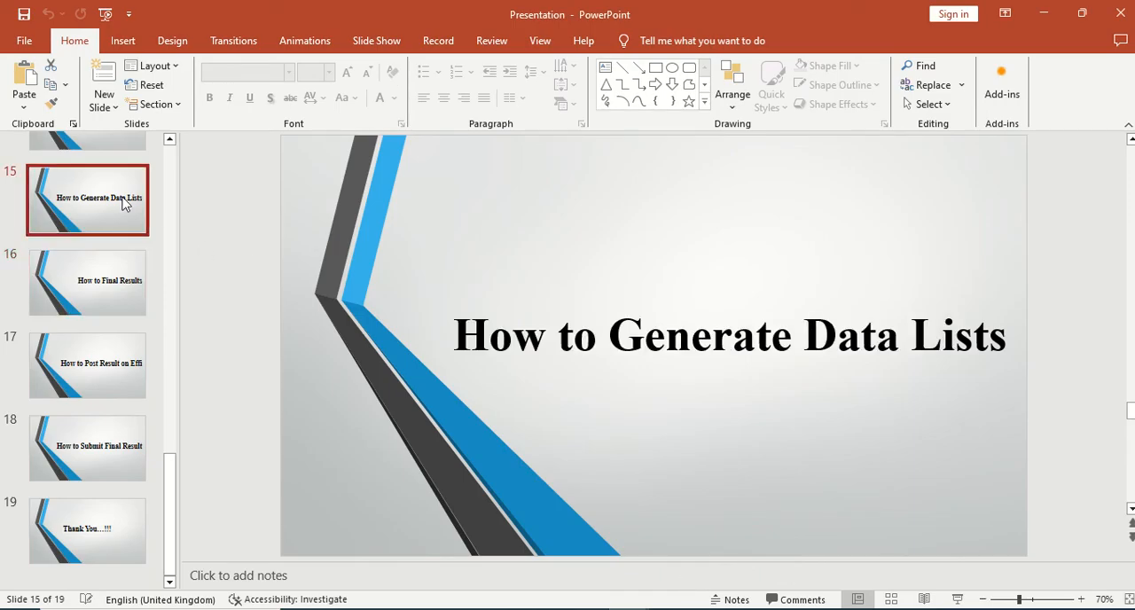
pyautogui.click(104, 289)
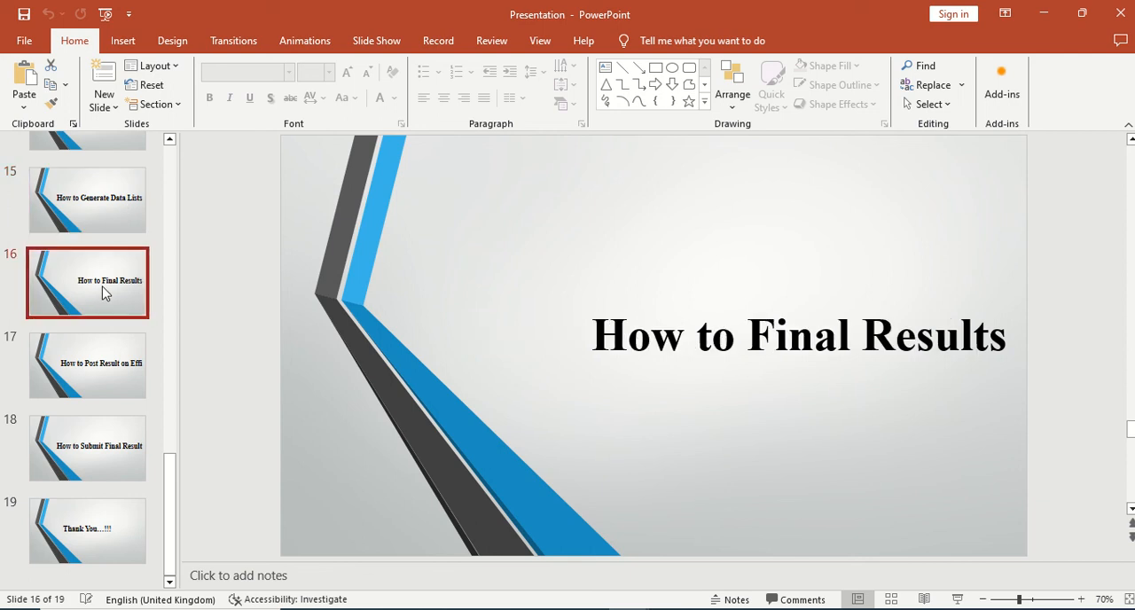
pyautogui.click(110, 225)
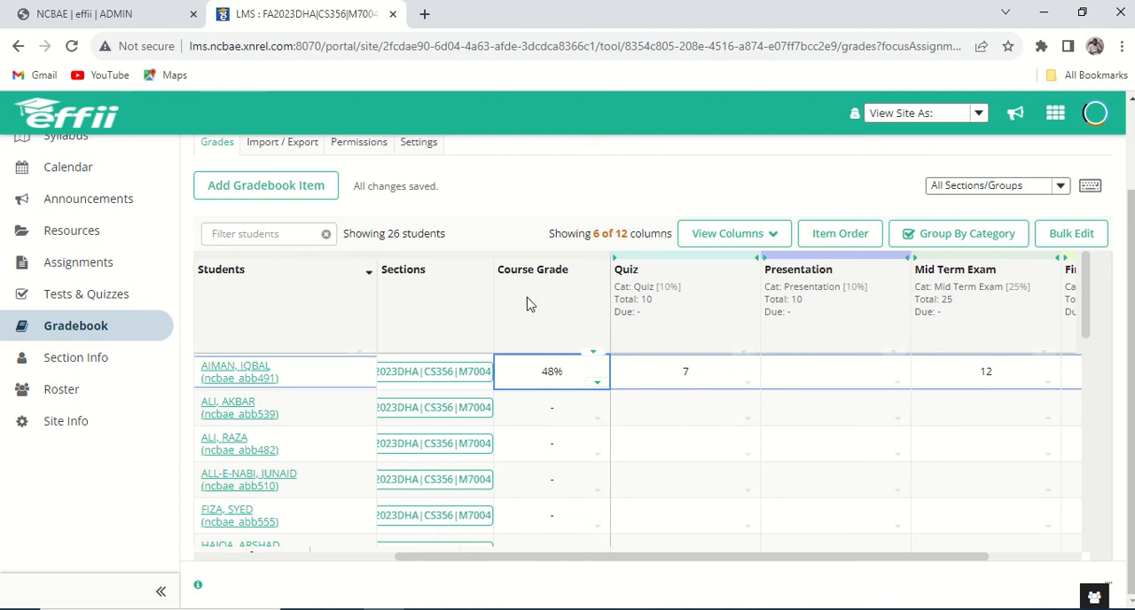
# Return to the browser and download a custom gradebook export with Calculated Course Grade added to the default selections.
pyautogui.scroll(1, 363, 434)
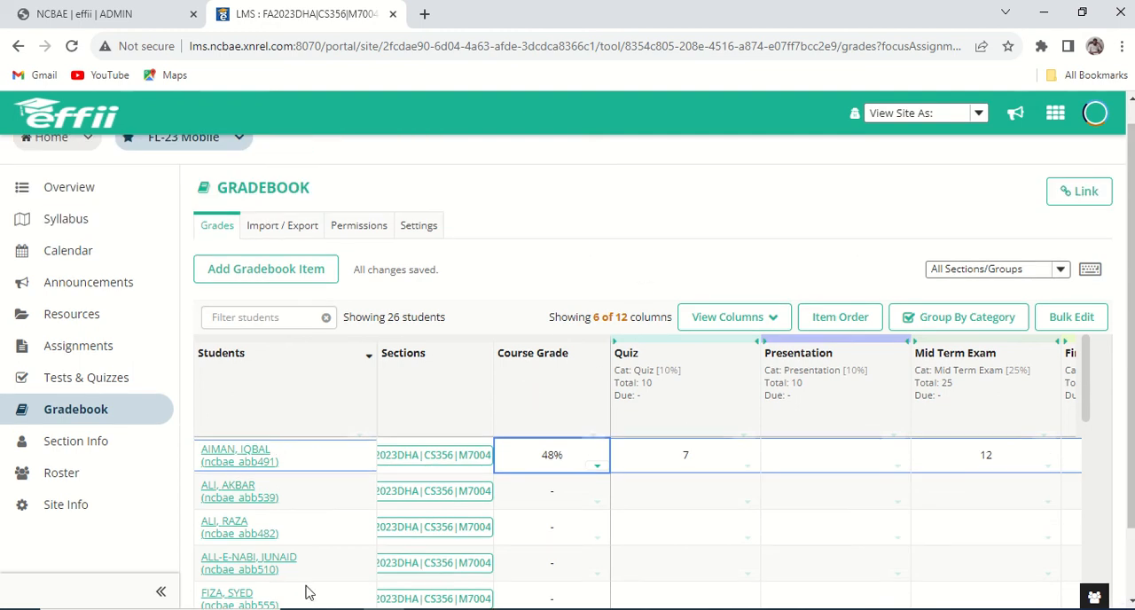
pyautogui.click(298, 227)
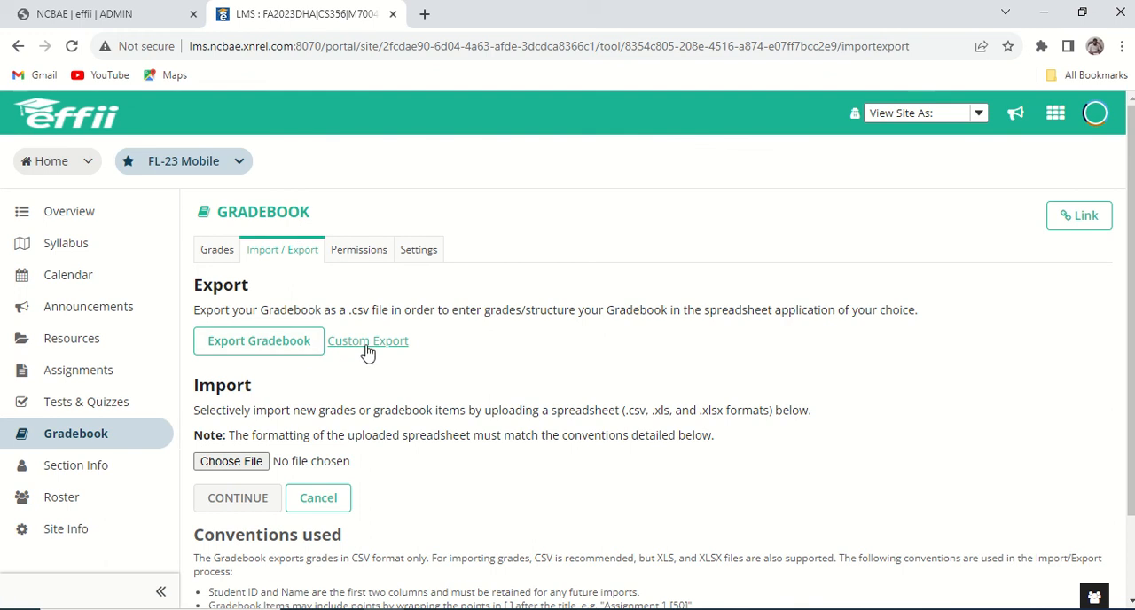
pyautogui.click(368, 343)
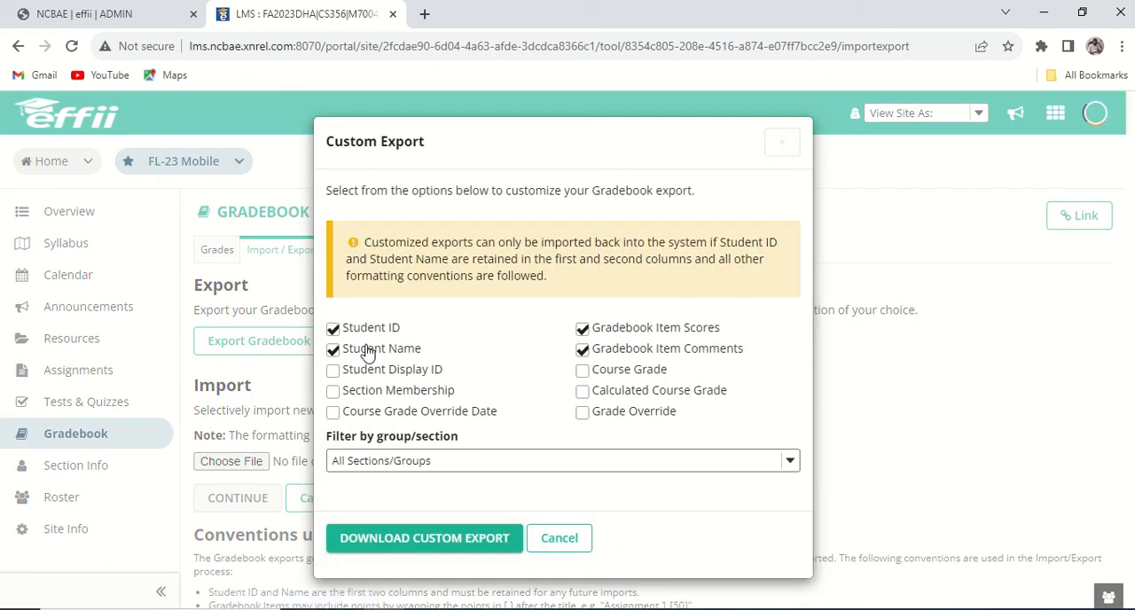
pyautogui.click(596, 392)
pyautogui.click(408, 546)
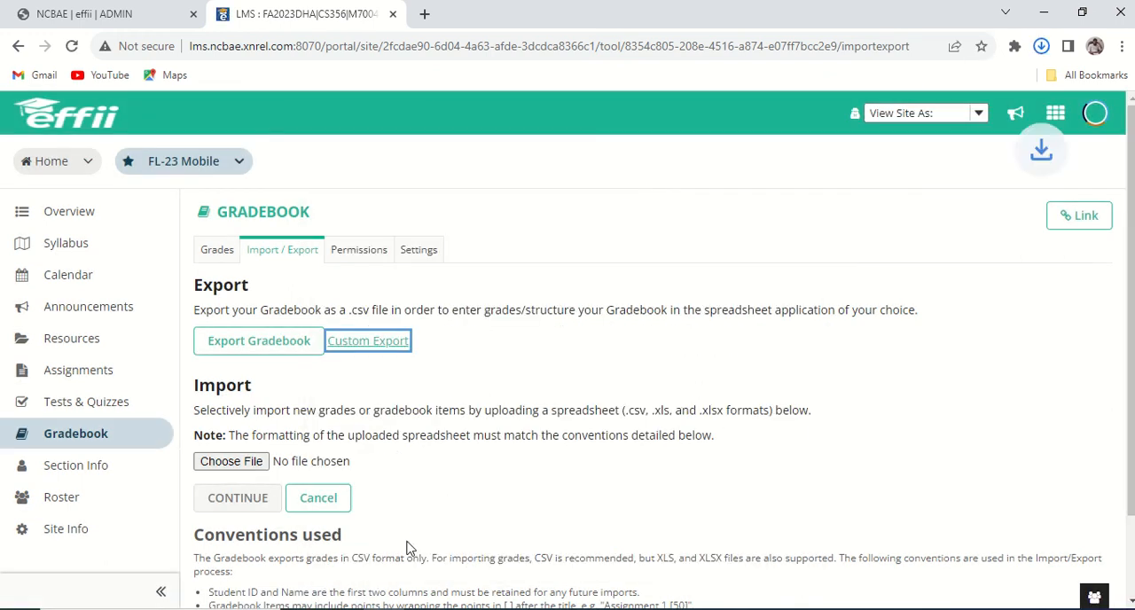
# Open the exported gradebook file in Excel, fit the Student ID and Name columns to their contents, and review the student rows.
pyautogui.click(1003, 82)
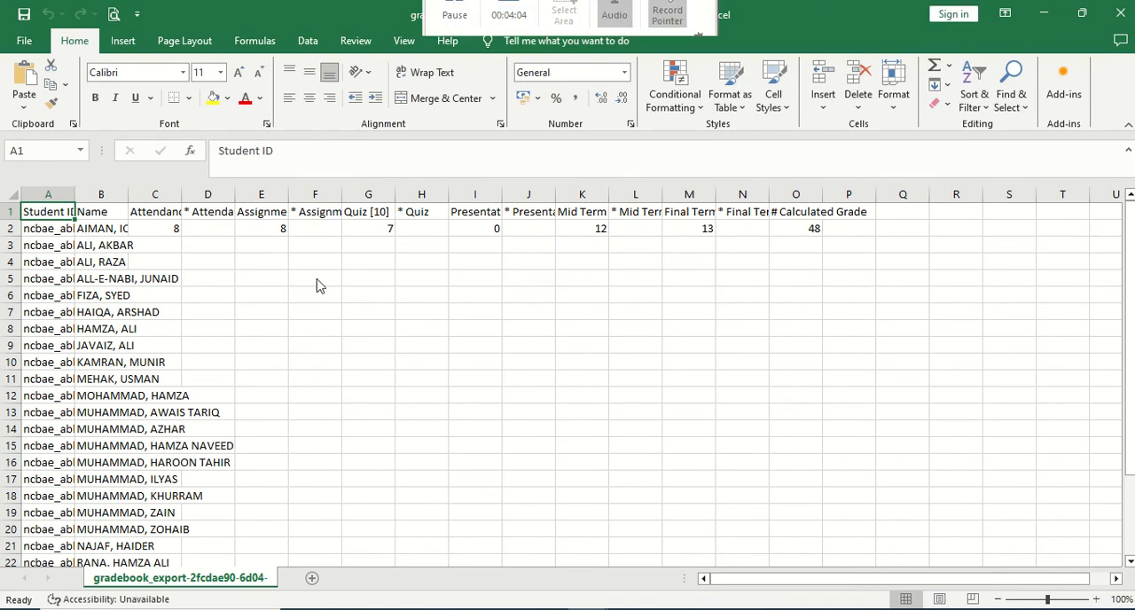
pyautogui.doubleClick(77, 194)
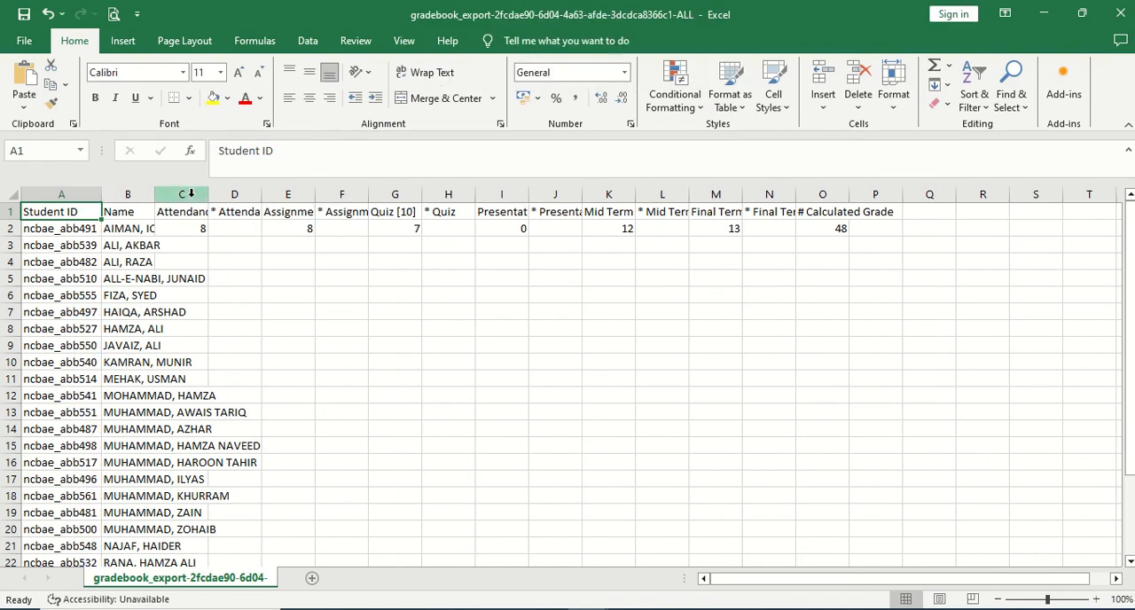
pyautogui.doubleClick(155, 195)
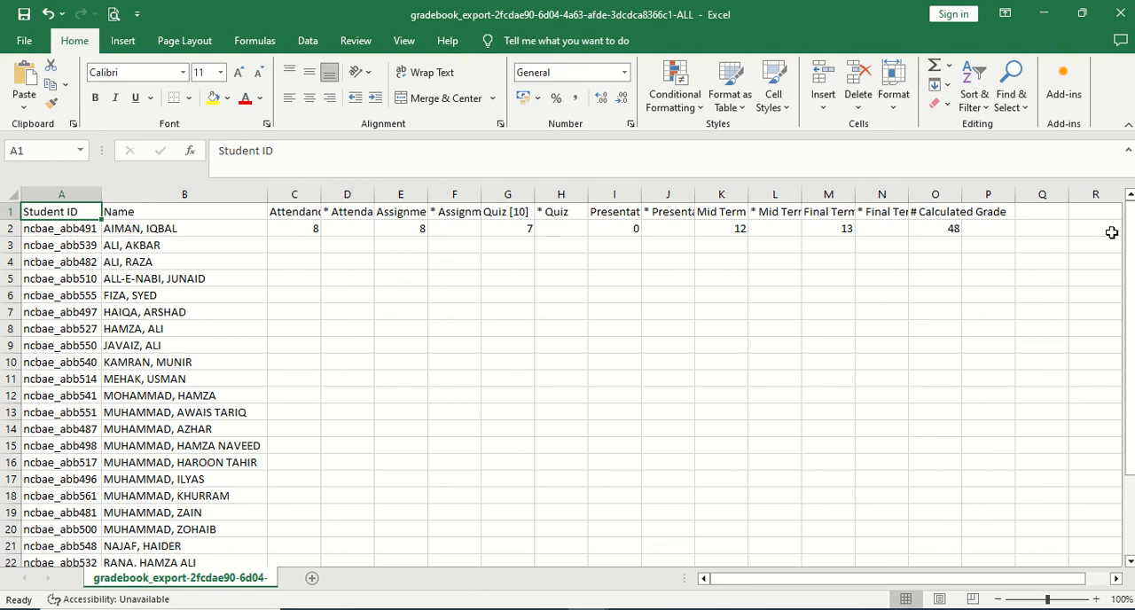
pyautogui.scroll(-1, 401, 435)
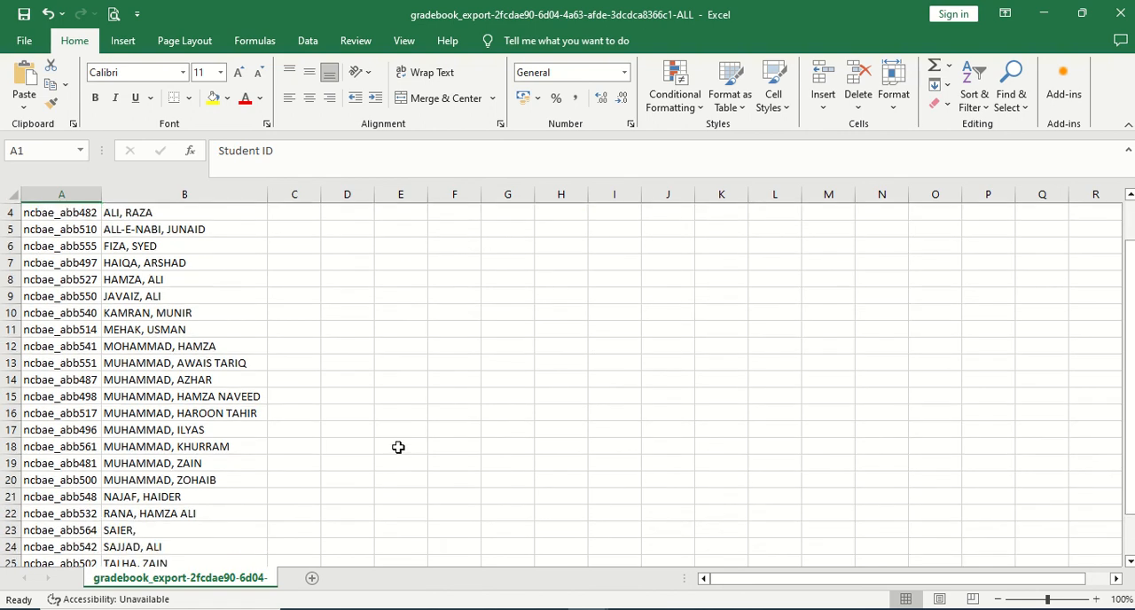
pyautogui.scroll(1, 417, 453)
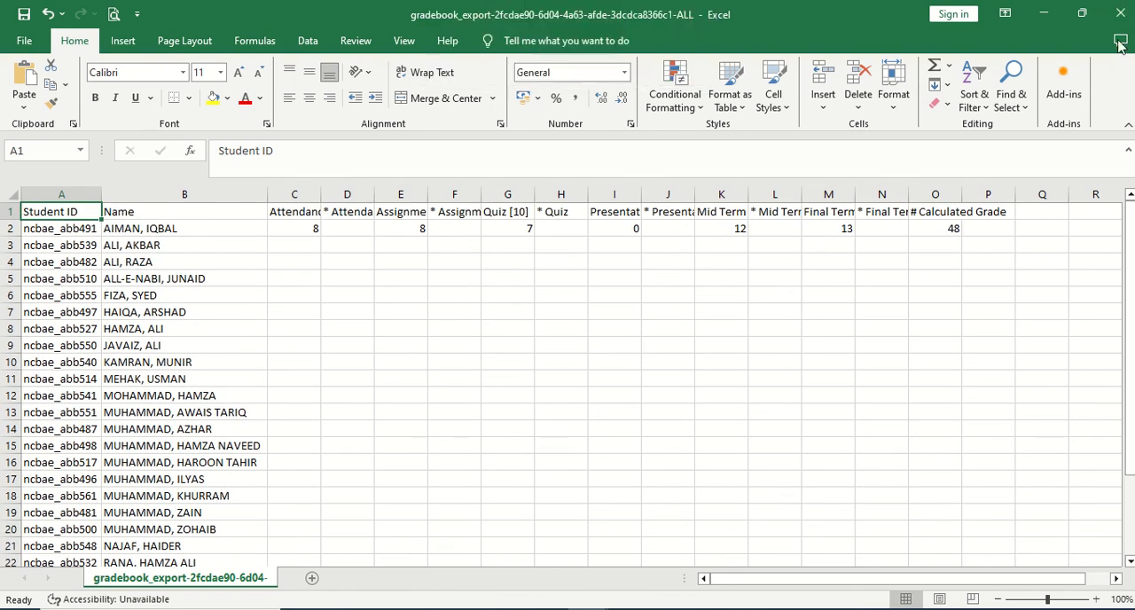
# Close the exported gradebook without saving changes and close the Time Table FL-23 W C workbook.
pyautogui.click(1120, 13)
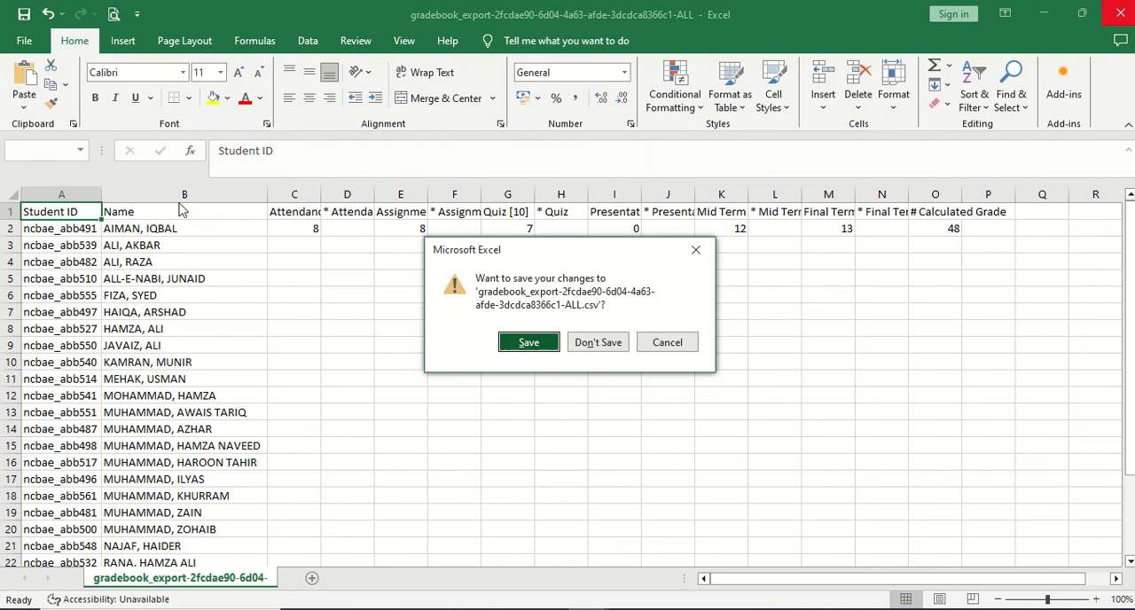
pyautogui.click(603, 344)
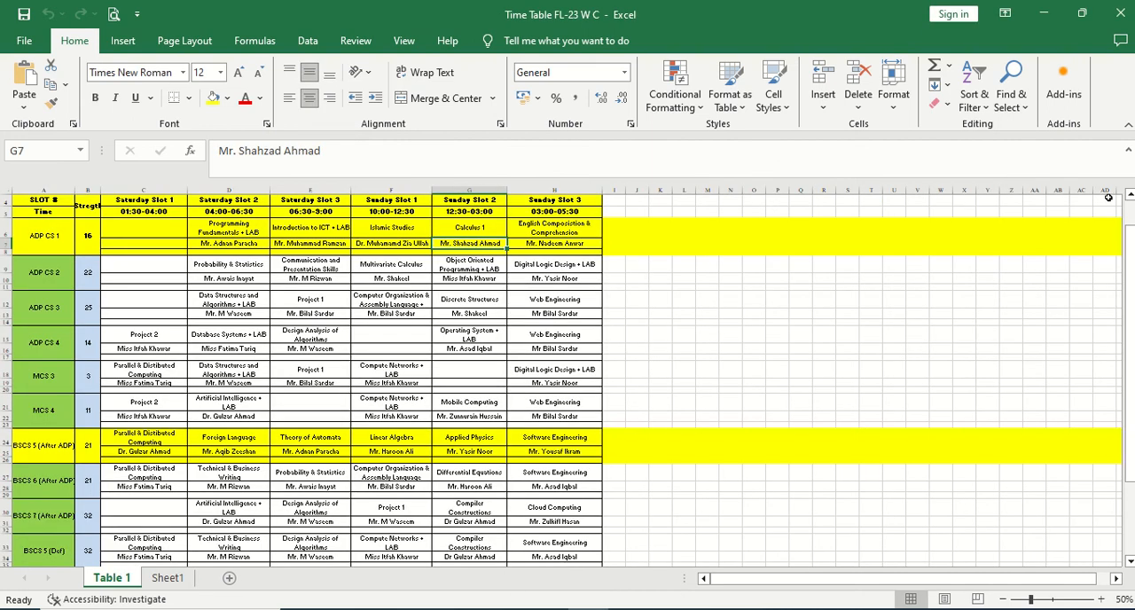
pyautogui.click(1120, 14)
pyautogui.click(763, 228)
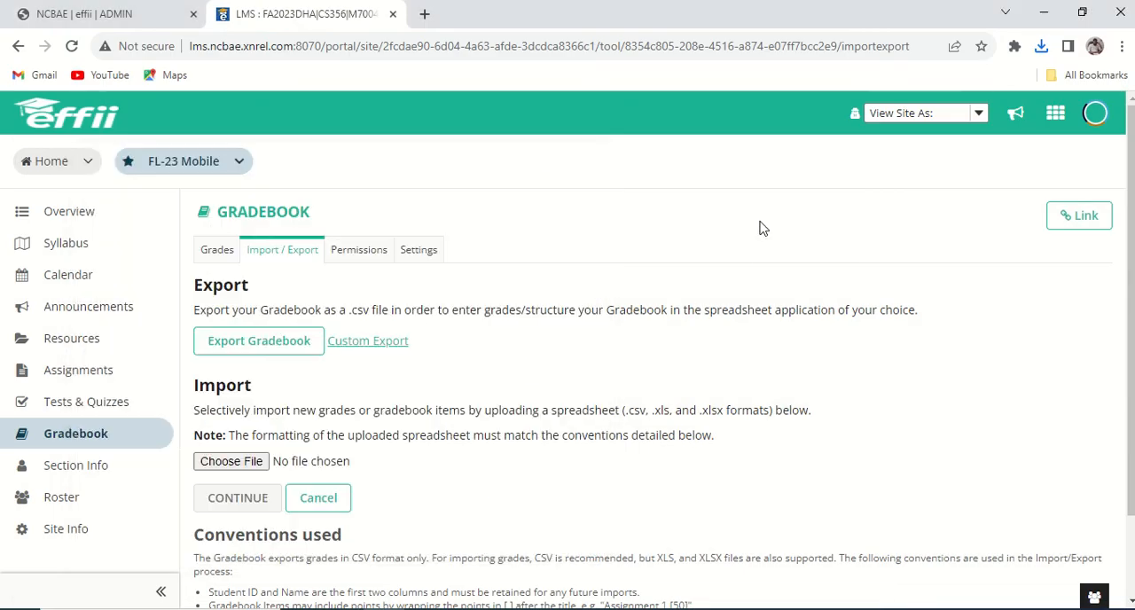